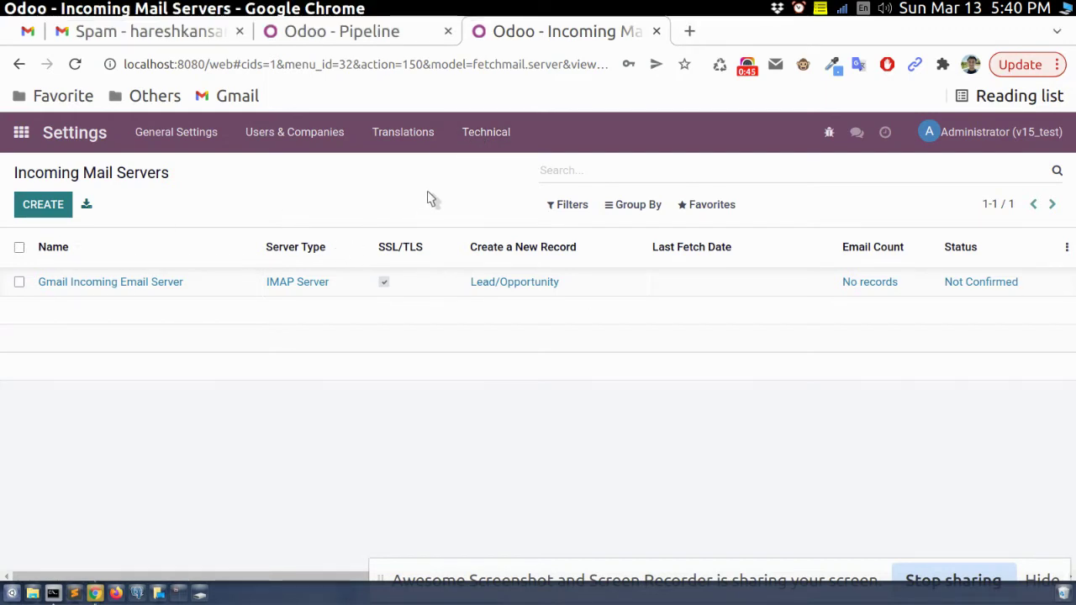
Open the Gmail Incoming Email Server record from the Incoming Mail Servers list in the technical settings.
left_click(21, 132)
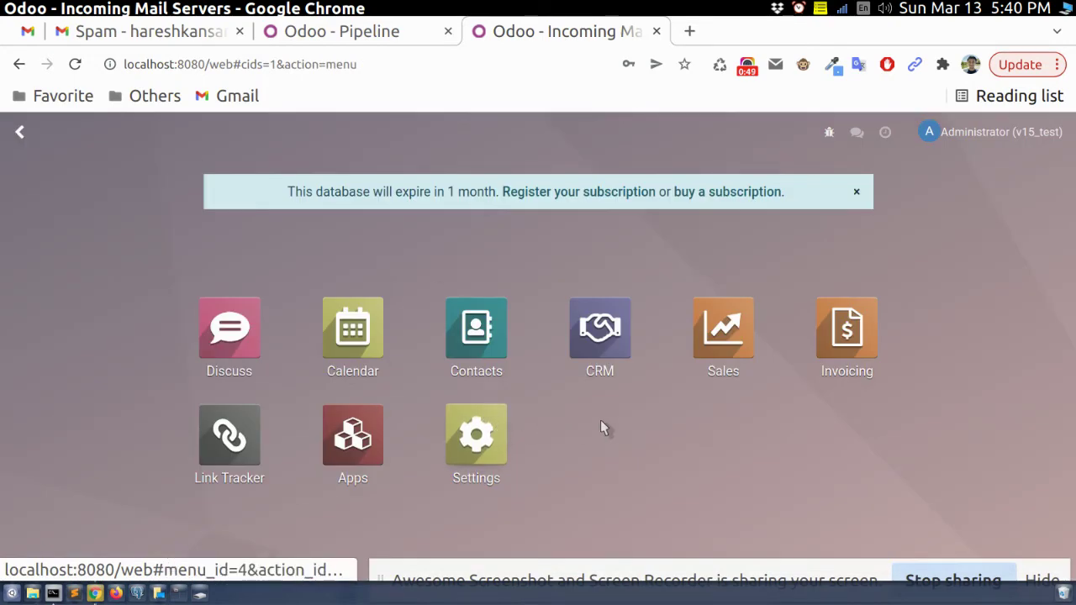
left_click(477, 444)
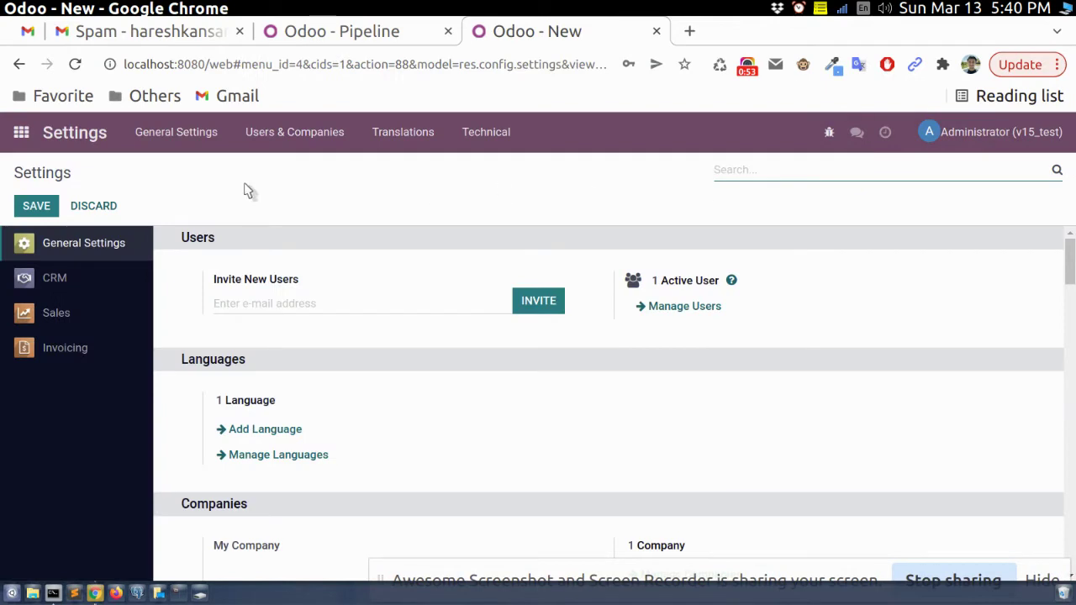
left_click(485, 137)
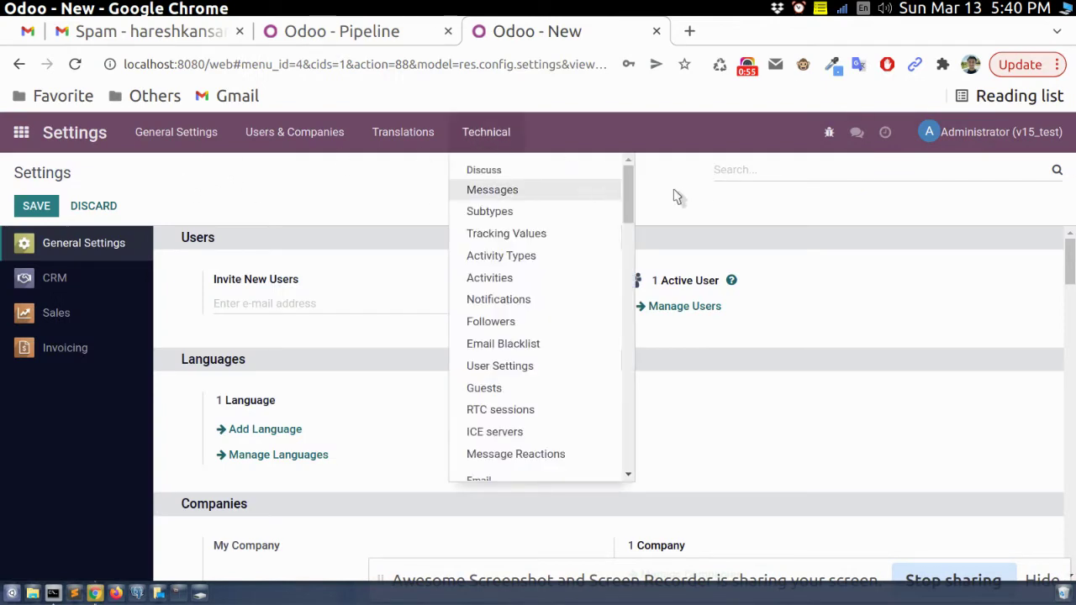
left_click_drag(631, 193, 601, 244)
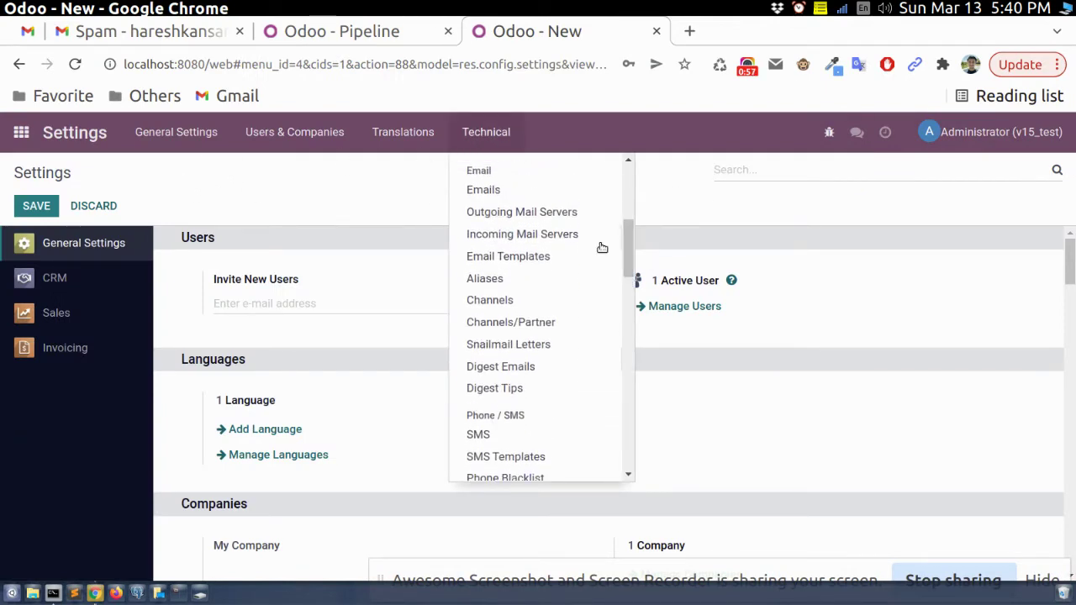
left_click(504, 250)
left_click(210, 290)
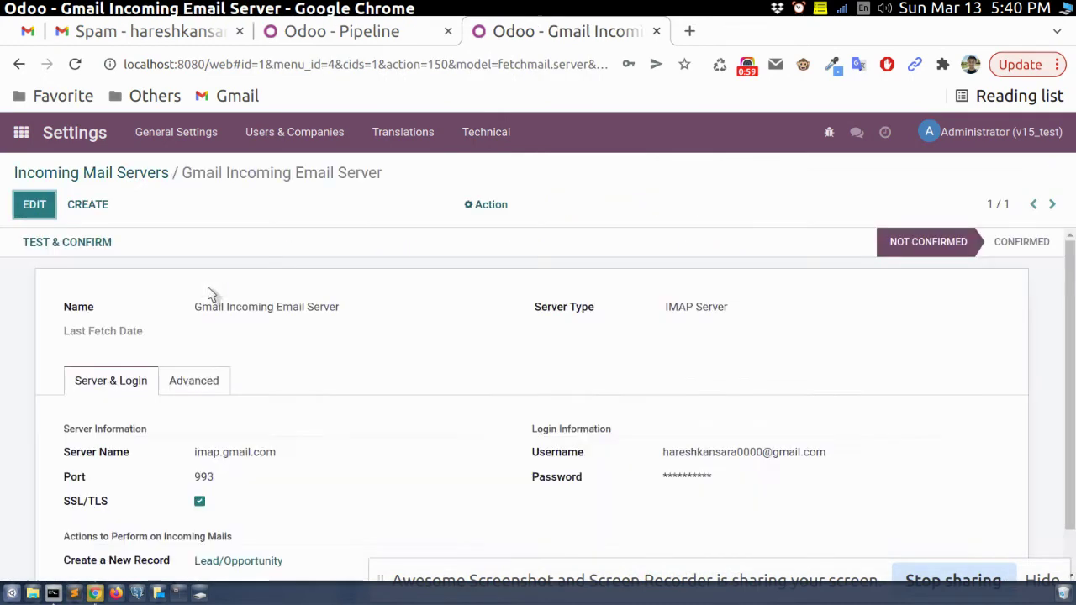
Review the server type options of the Gmail incoming mail server in edit mode and discard the edit.
left_click(25, 212)
mouse_move(1075, 304)
left_mouse_down()
mouse_move(1075, 343)
mouse_move(1074, 314)
left_mouse_up()
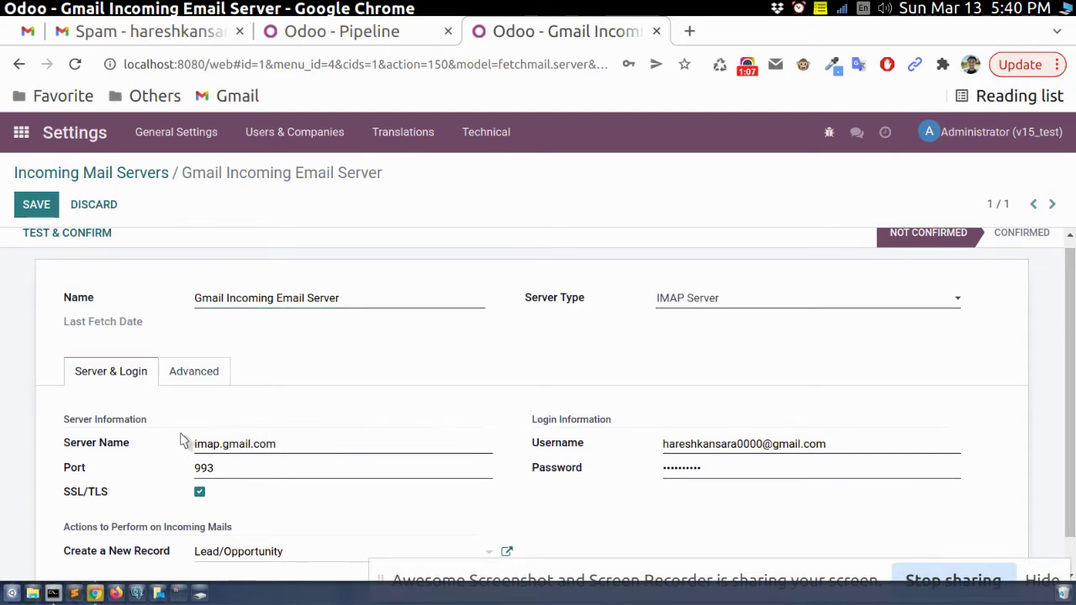
left_click(680, 300)
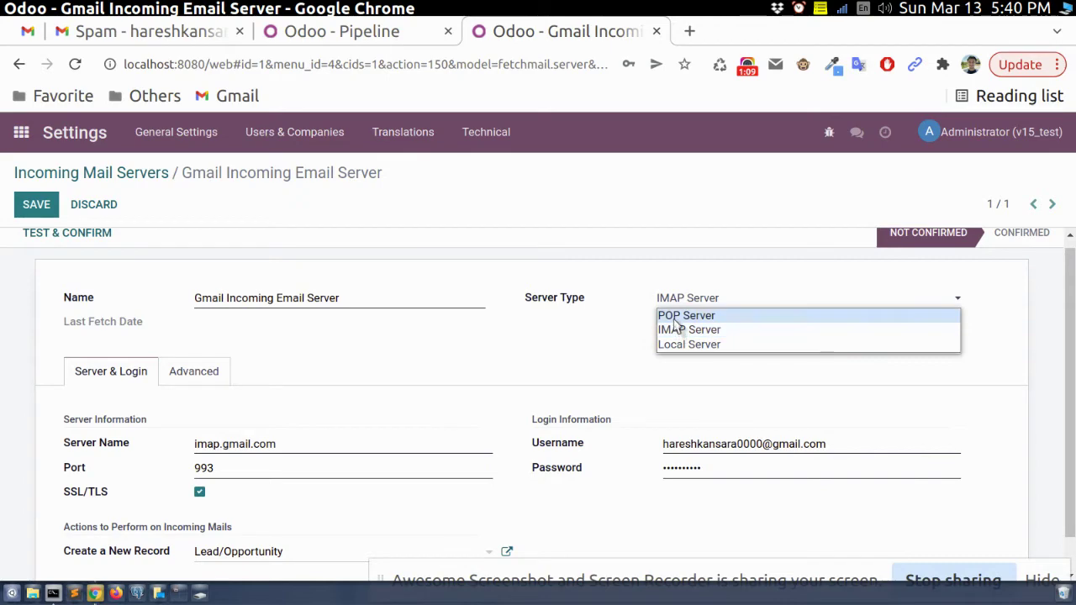
left_click(525, 347)
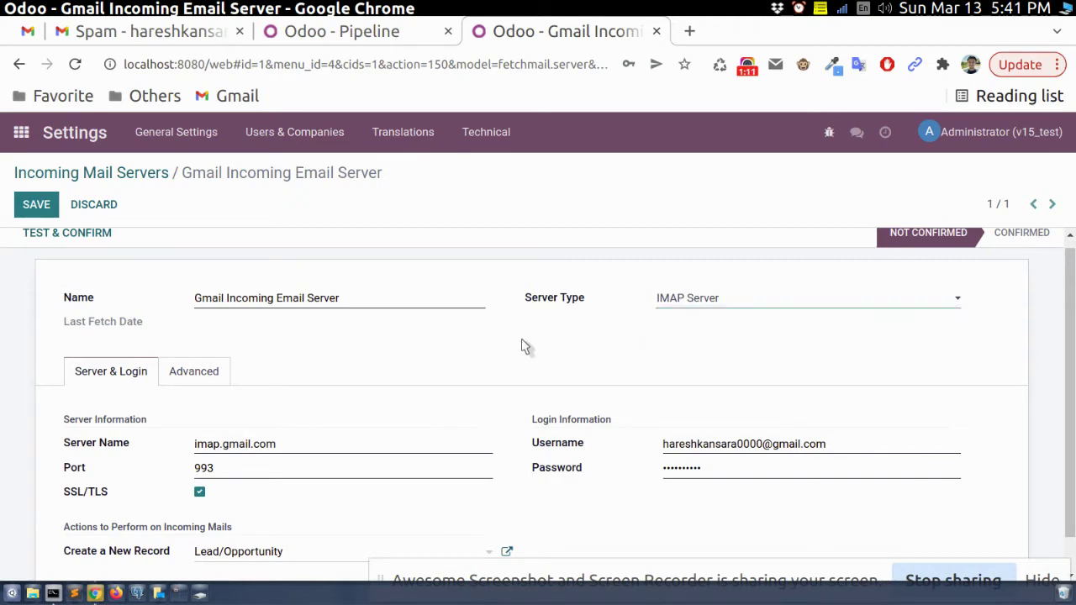
left_click(82, 217)
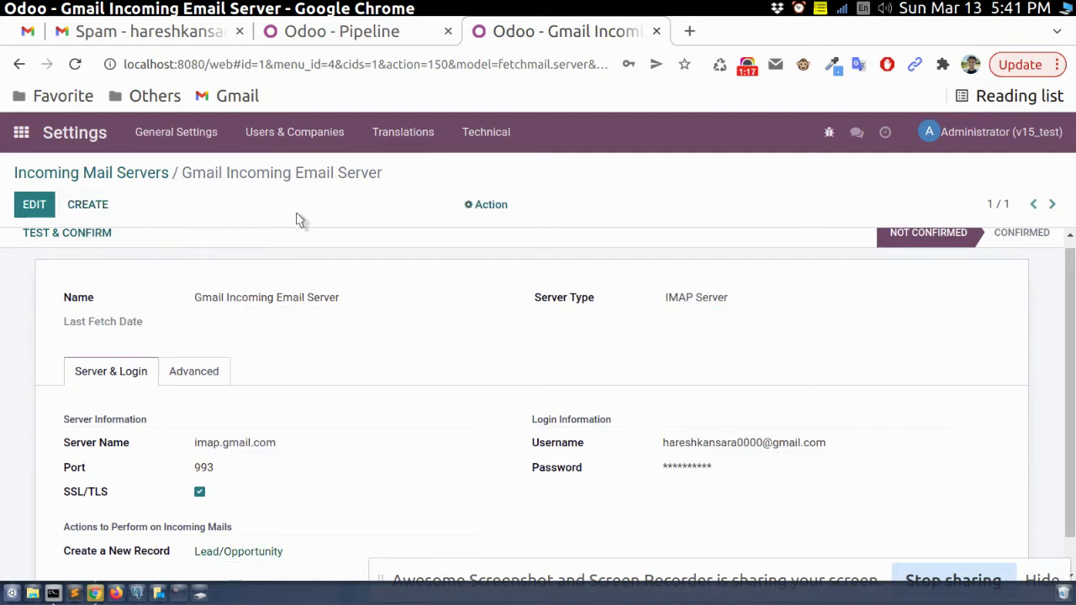
Examine the login details and server name of the Gmail incoming mail server, leaving edit mode without saving.
scroll(1072, 302, "down", 1)
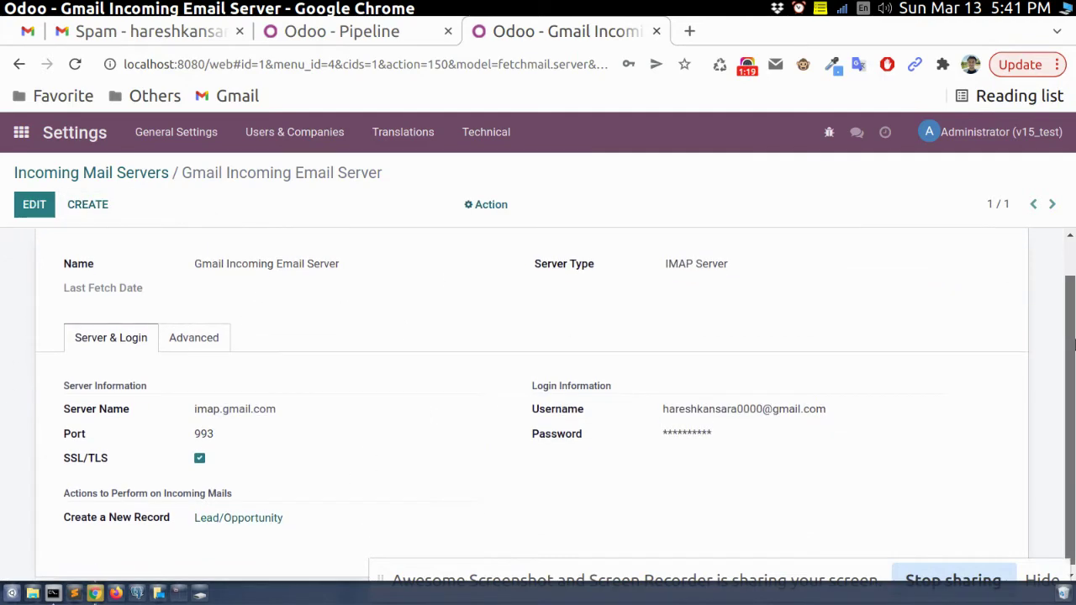
scroll(1072, 303, "up", 2)
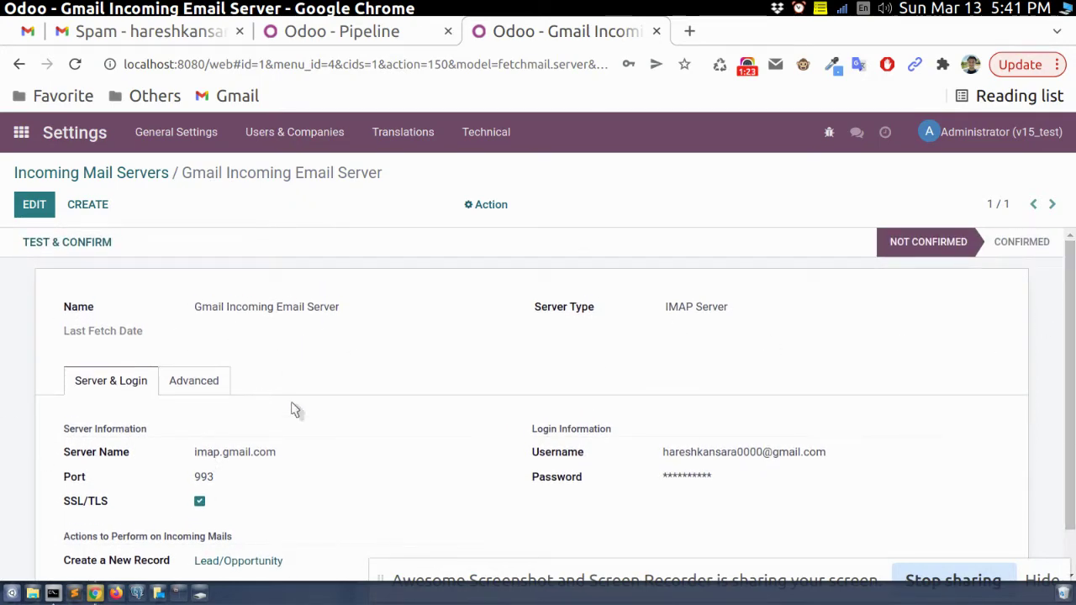
left_click(225, 455)
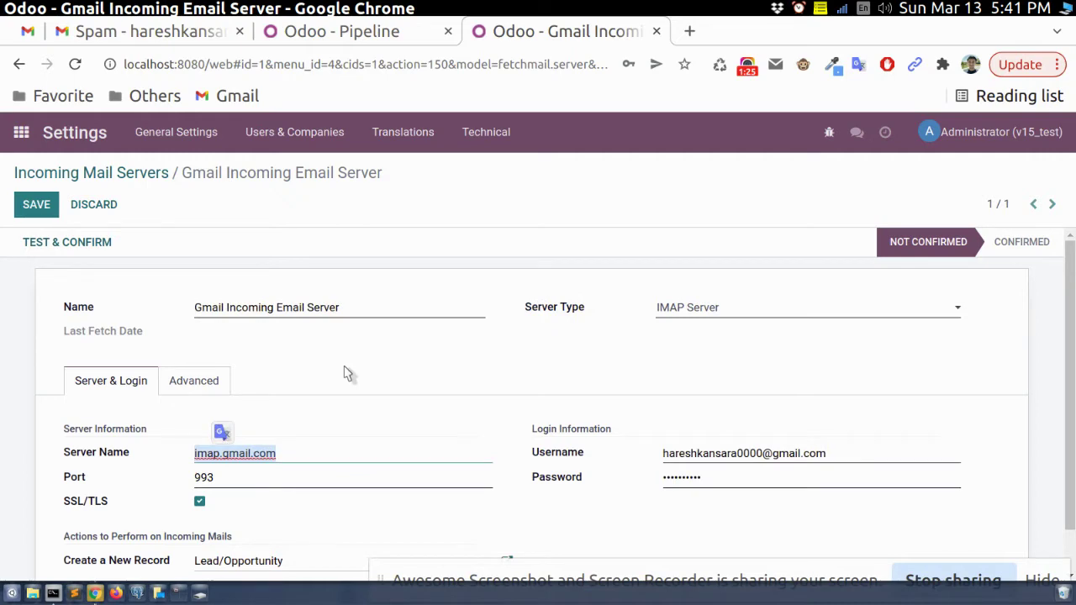
left_click(92, 209)
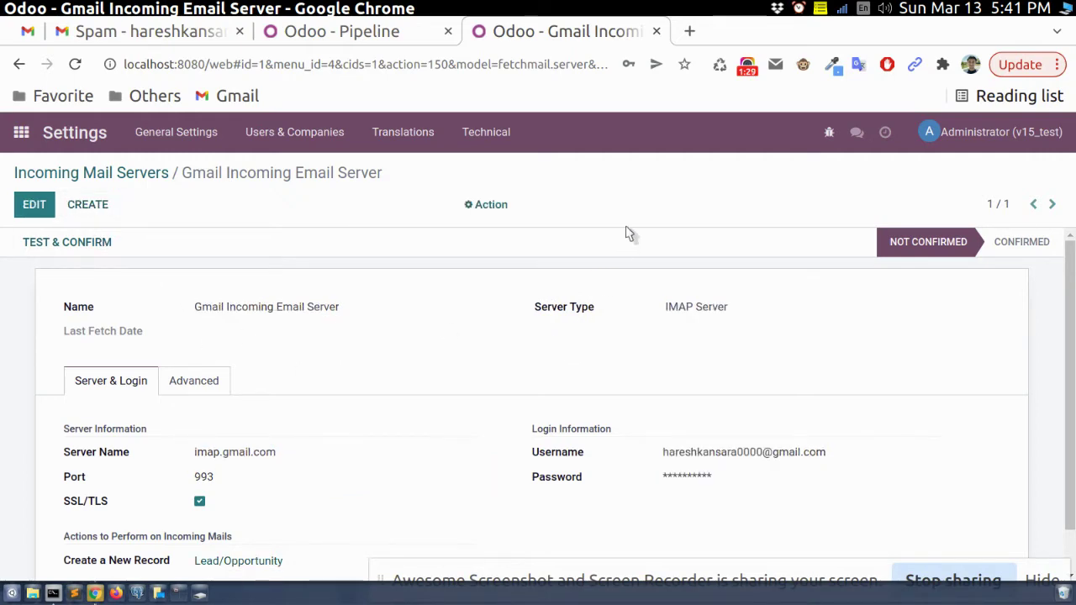
Search Google for "less secure gmail" in a new browser tab and close that tab.
left_click(690, 31)
type("les")
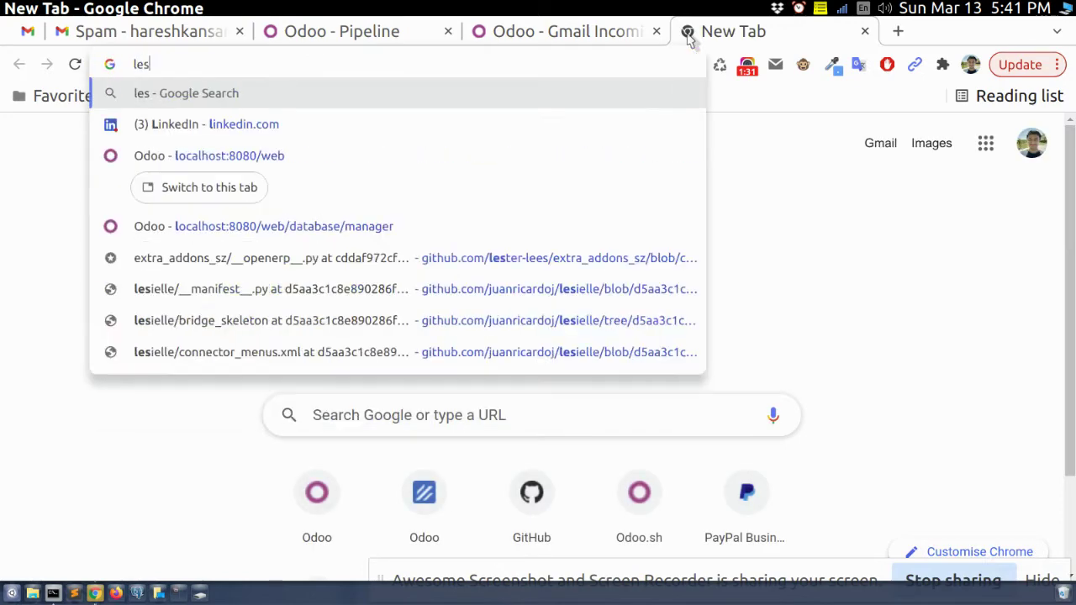
type("s secure ga")
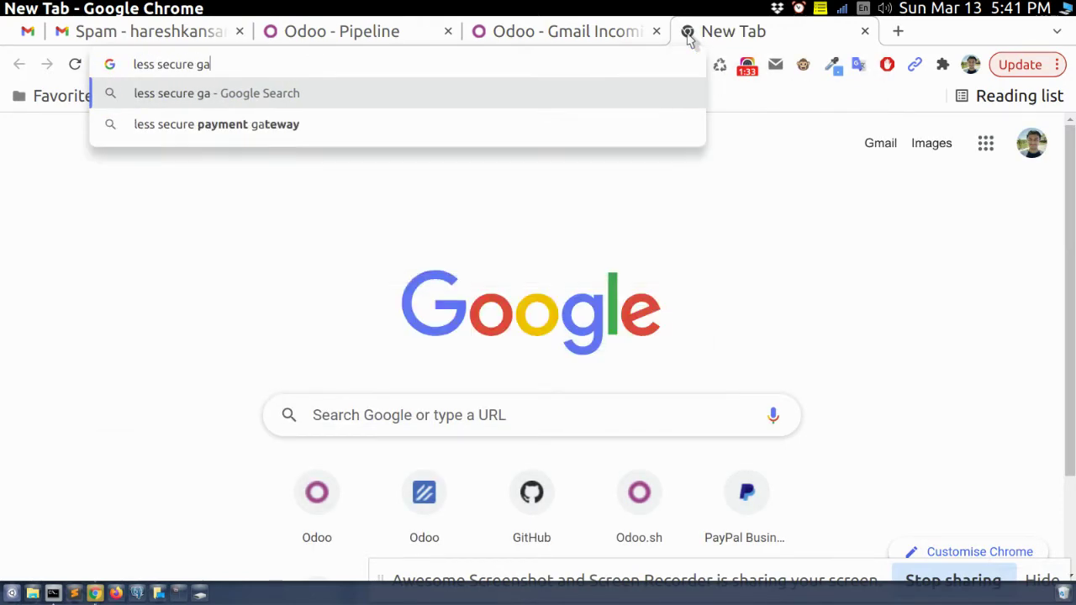
key("BackSpace")
type("mail")
key("Return")
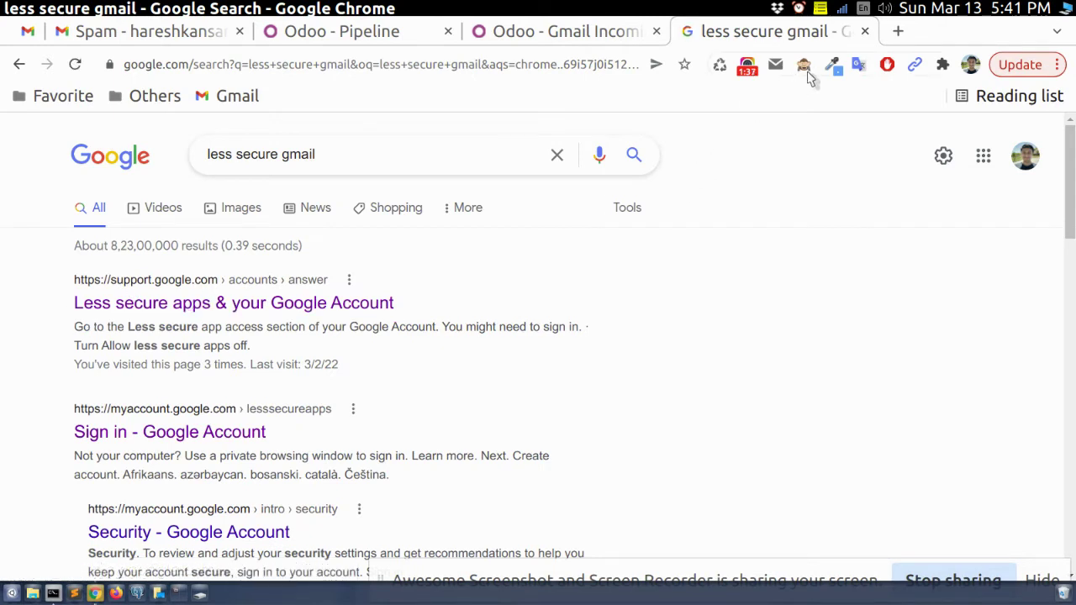
left_click(865, 32)
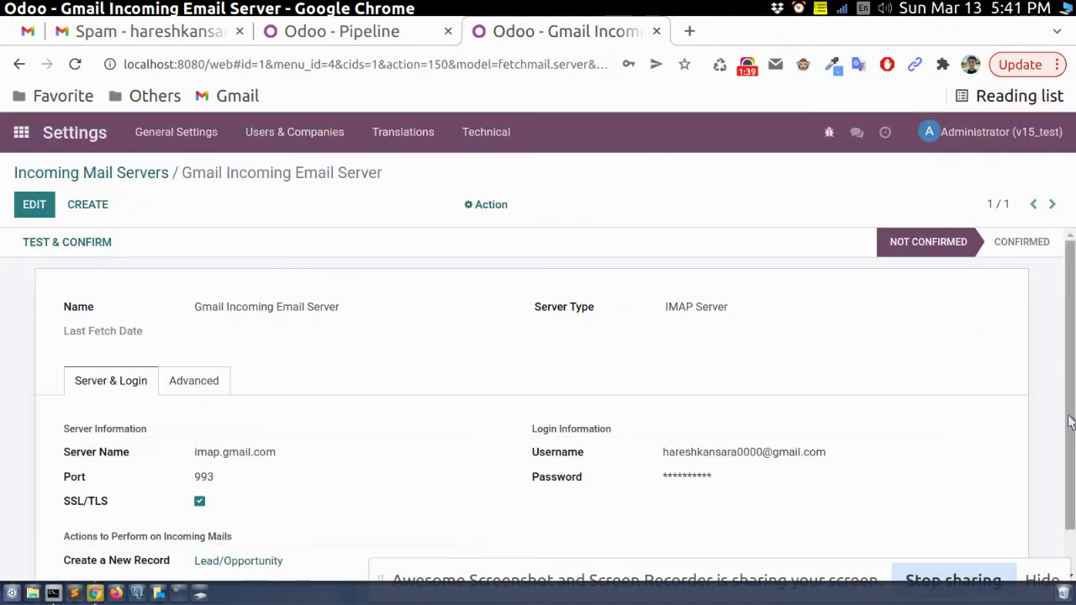
Put the Gmail incoming mail server in edit mode and review its server type, server name, record-creation options and username.
scroll(1069, 423, "down", 1)
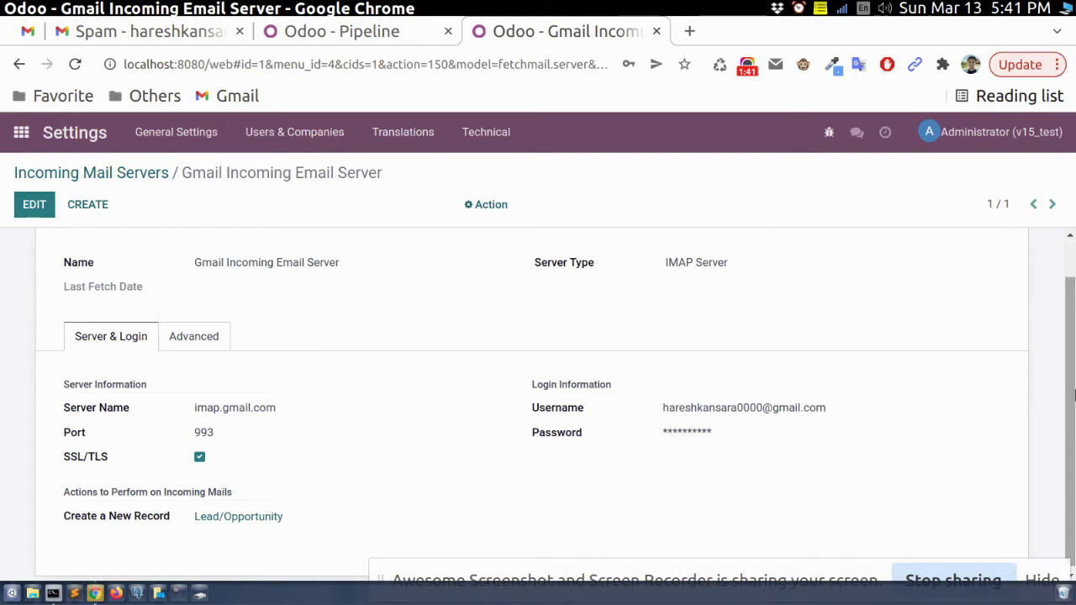
scroll(1019, 351, "up", 1)
left_click(34, 205)
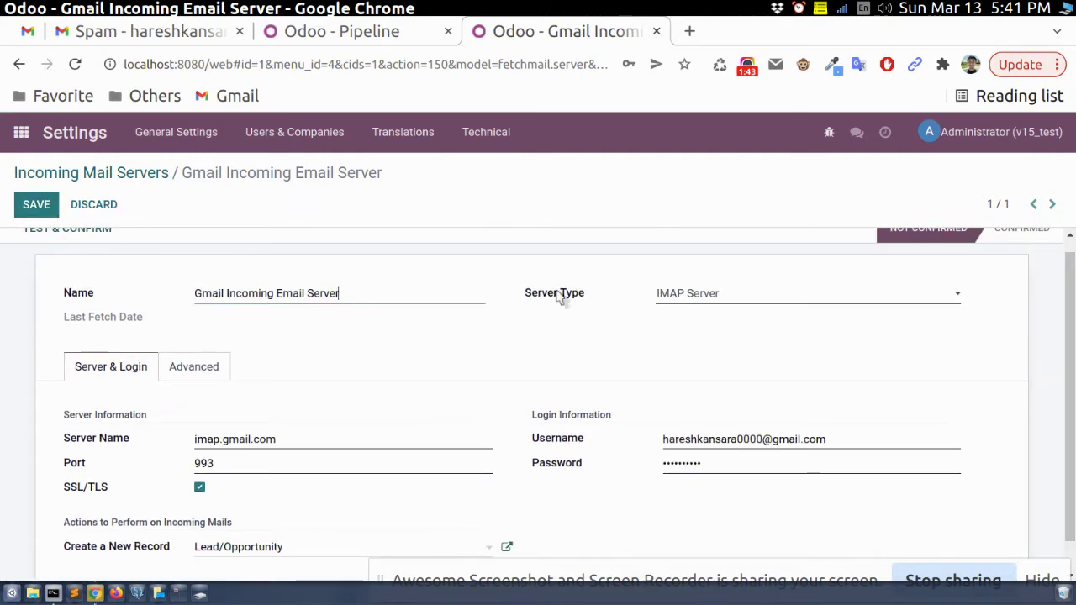
scroll(1072, 339, "up", 1)
scroll(1073, 339, "down", 1)
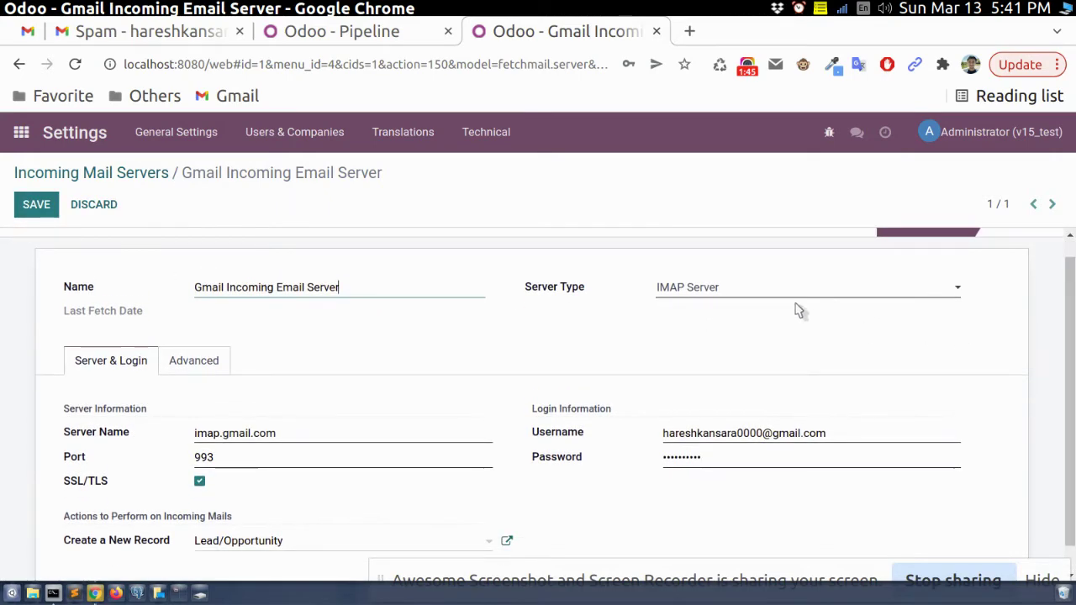
left_click(666, 291)
left_click(668, 291)
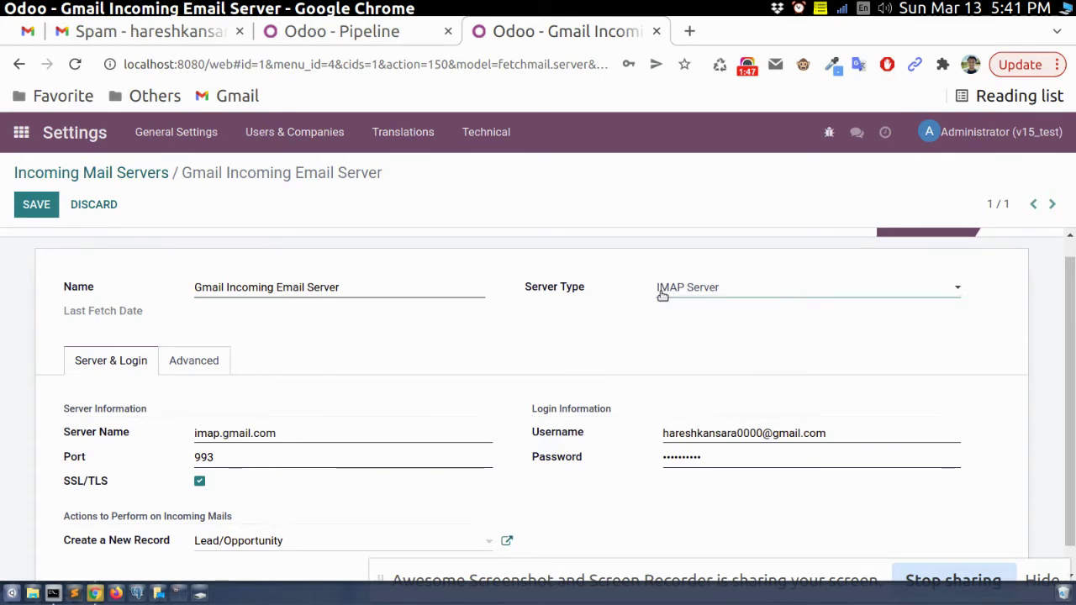
left_click_drag(291, 434, 188, 442)
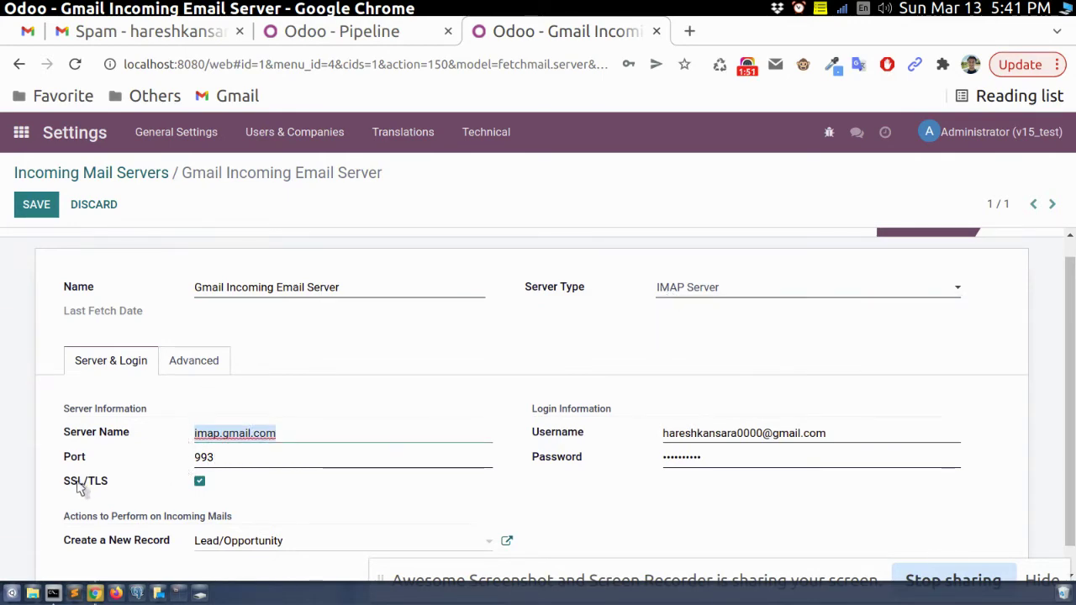
mouse_move(84, 486)
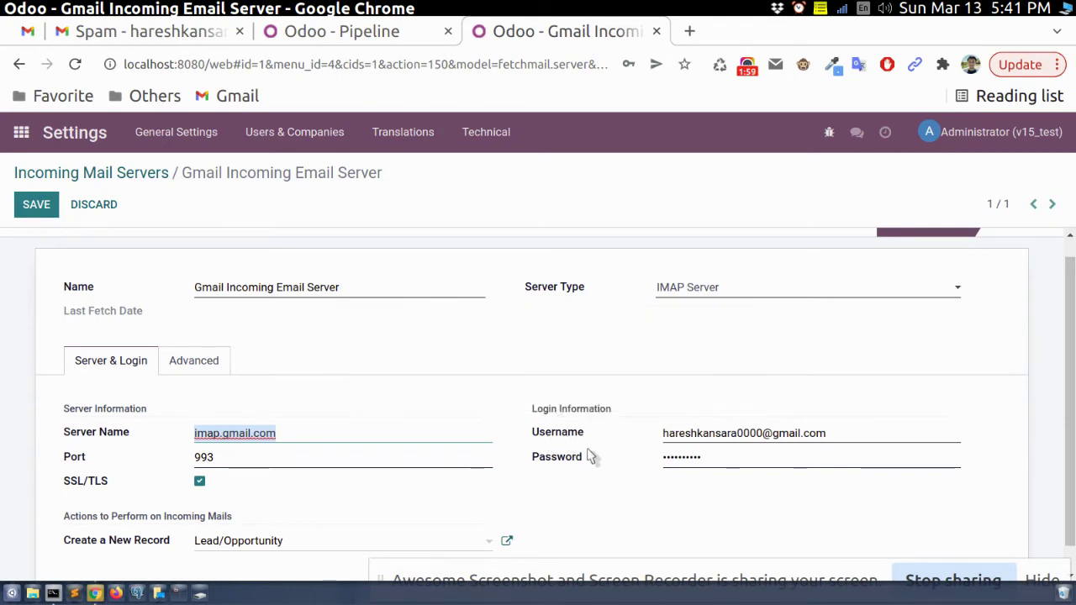
scroll(891, 449, "down", 1)
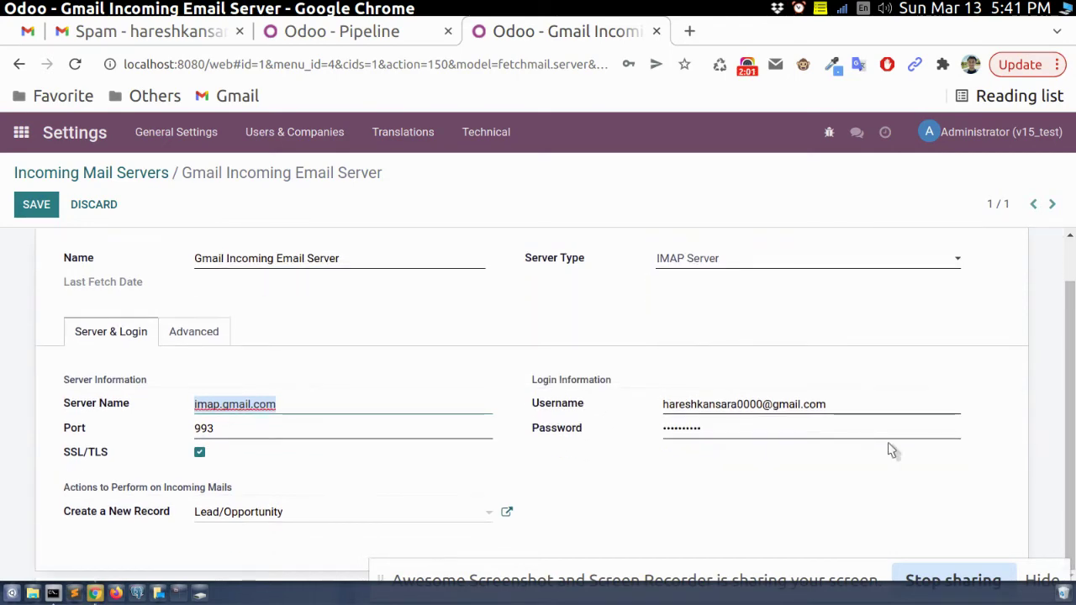
left_click(396, 514)
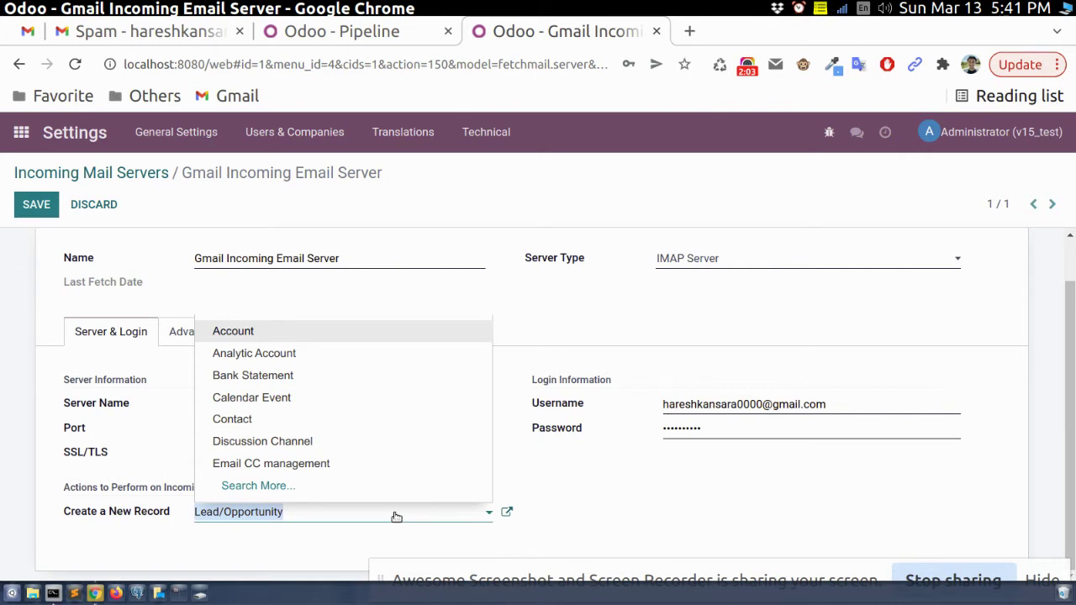
triple_click(764, 406)
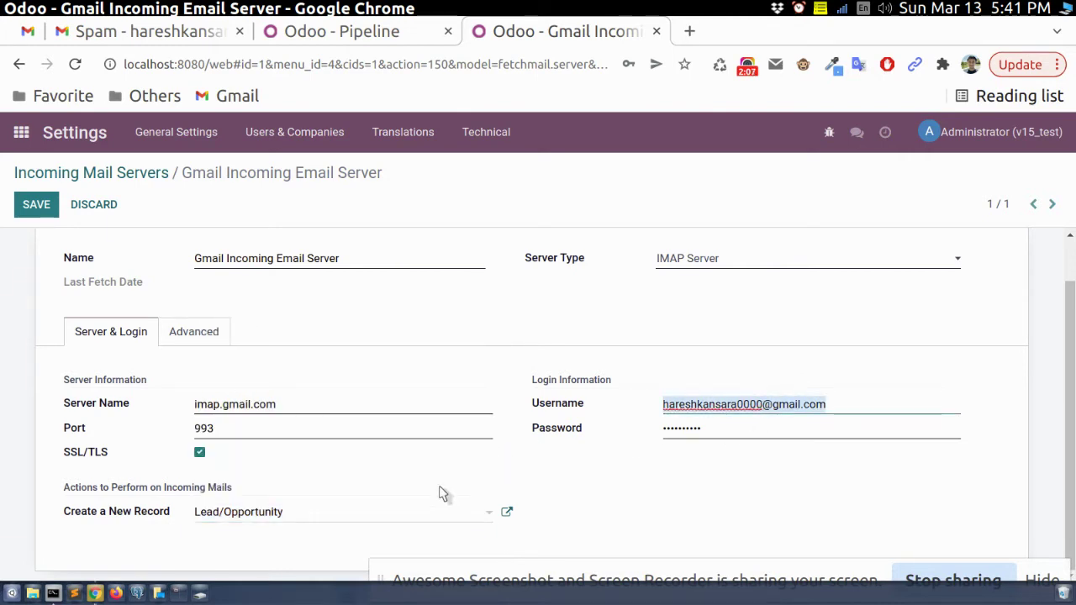
Search the record types for Create a New Record with "conta", "oppo" and "sale".
left_click(401, 516)
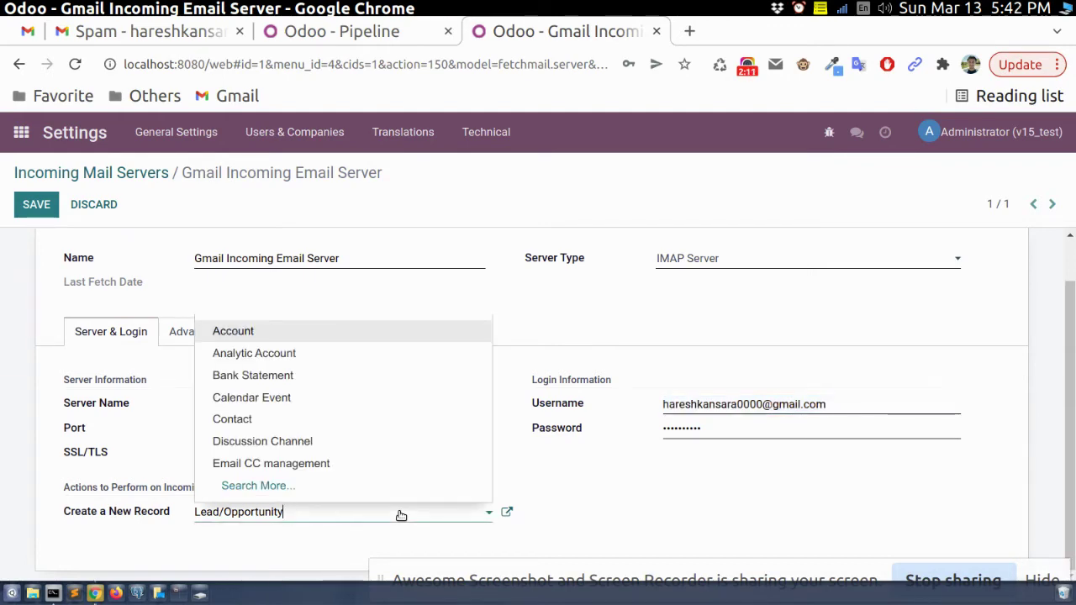
type("cont")
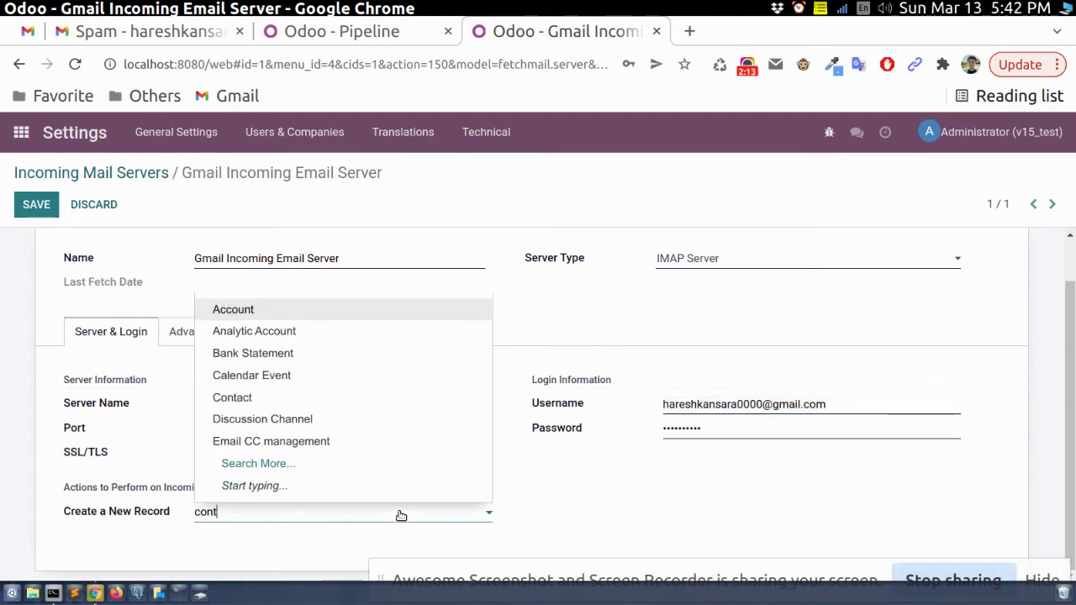
type("a")
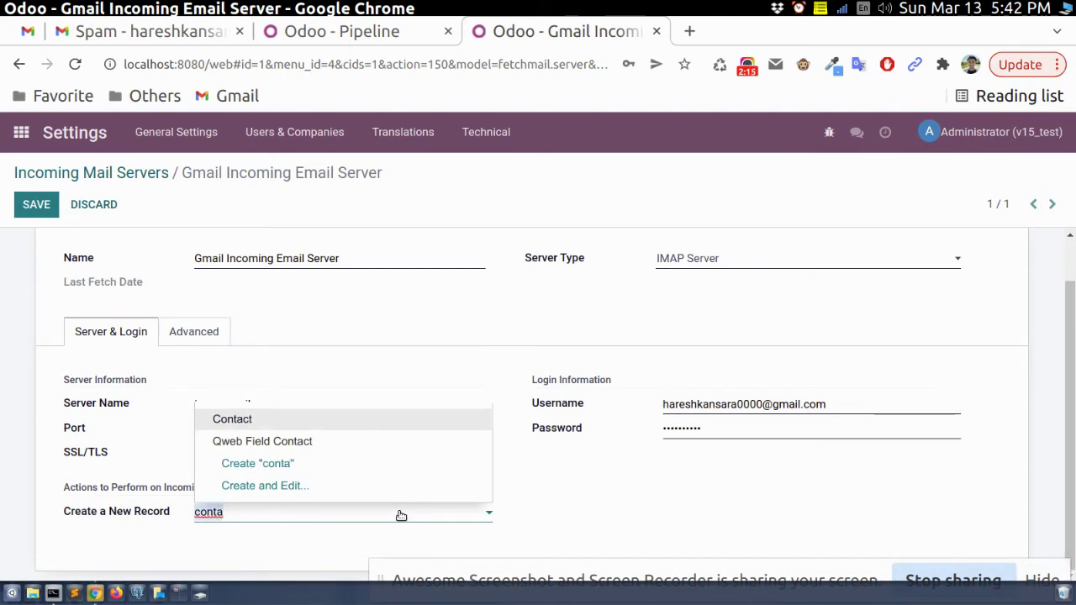
key("BackSpace")
key("BackSpace")
key("BackSpace")
key("BackSpace")
key("BackSpace")
type("oppo")
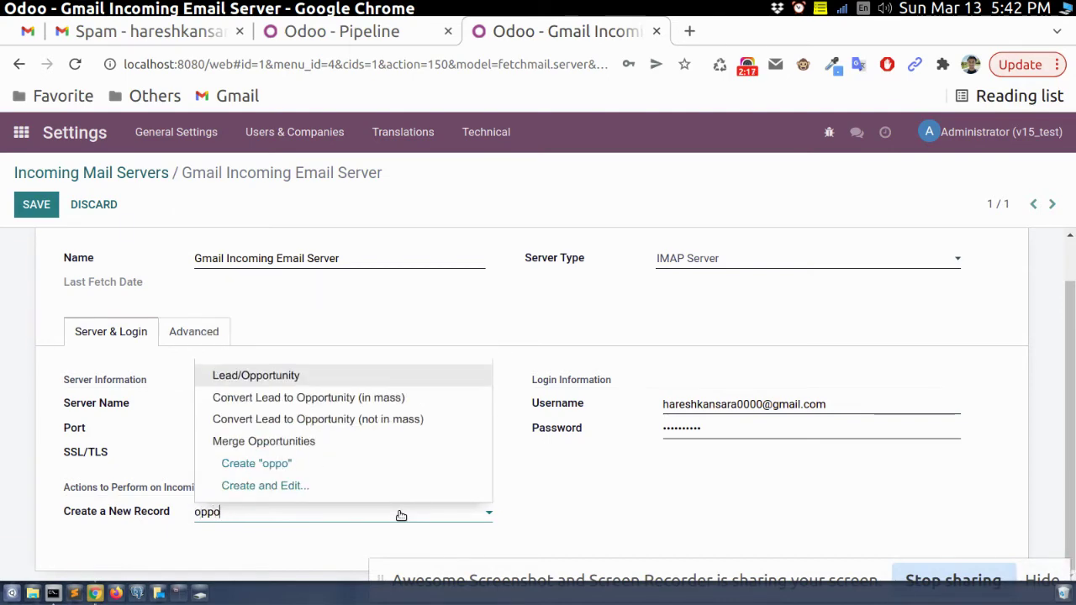
key("Return")
key("ctrl+a")
type("sale")
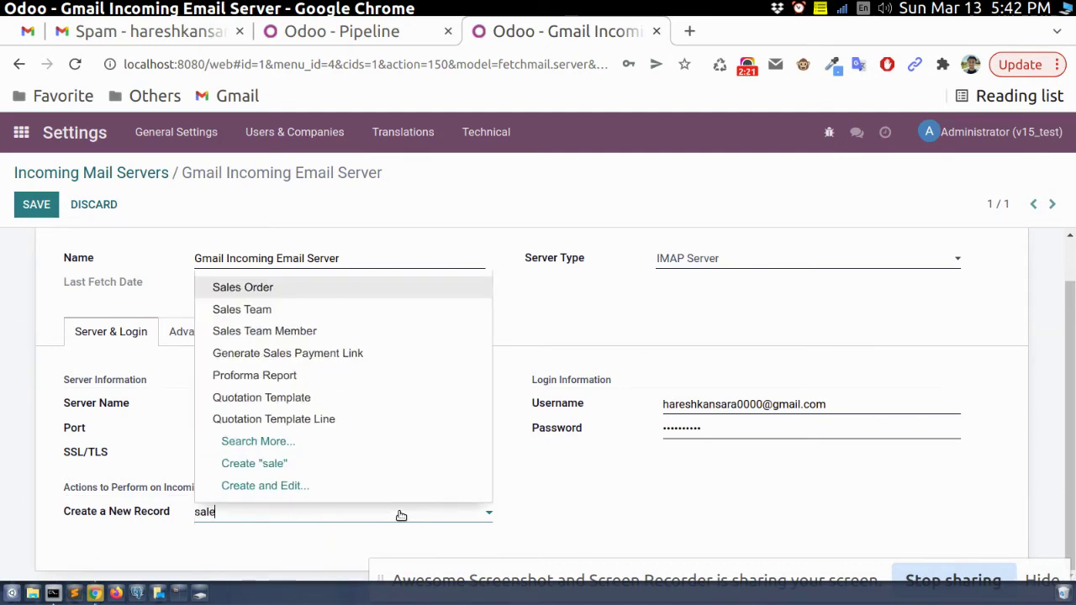
Set Create a New Record to Lead/Opportunity and save the incoming mail server.
type("opp")
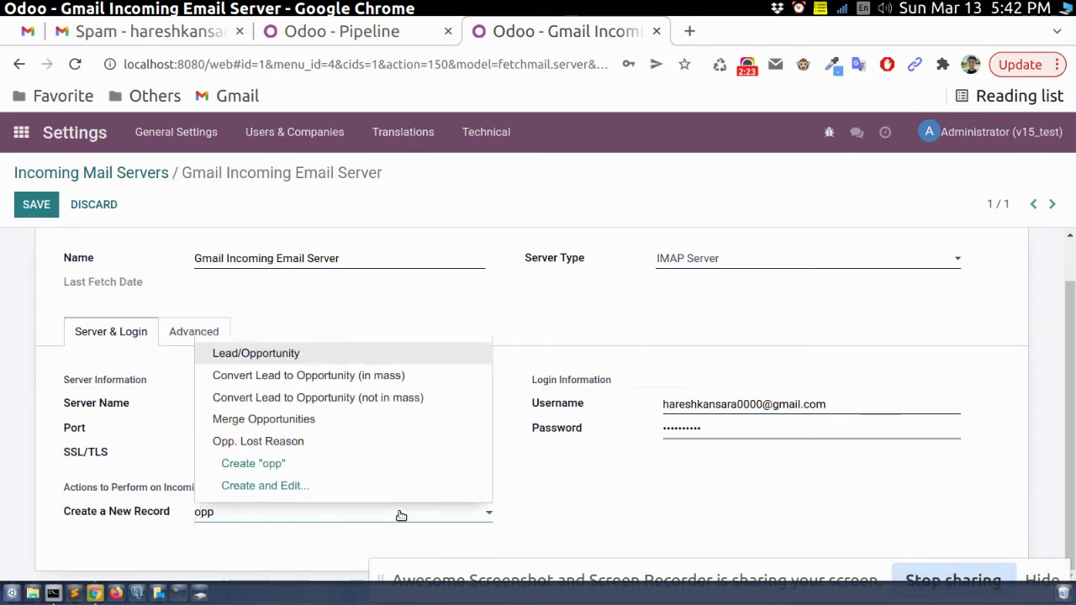
key("Return")
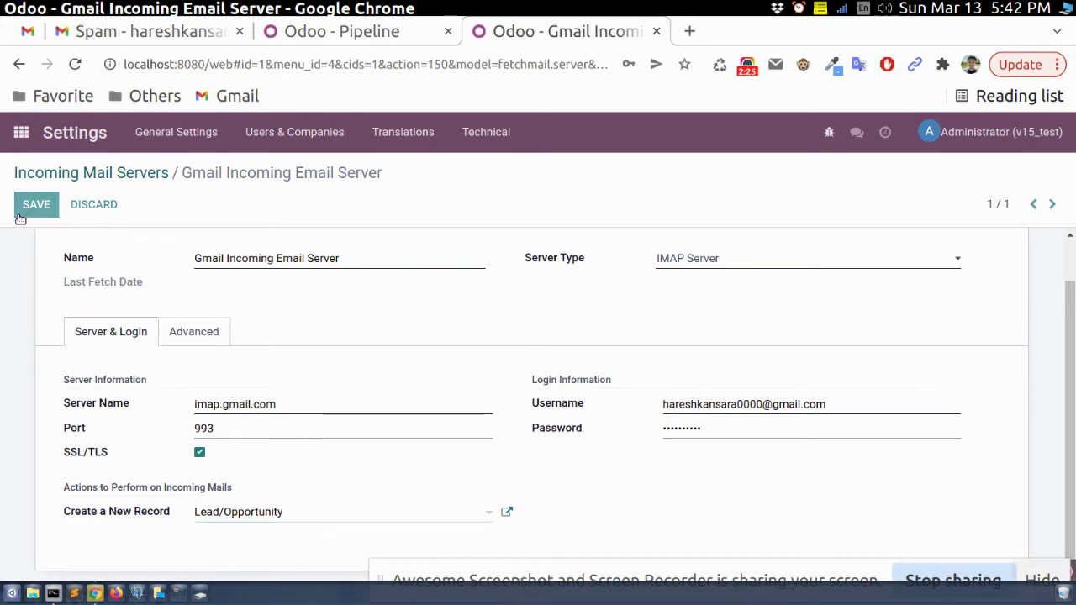
left_click(21, 216)
Check the Spam folder in Gmail and return to the Gmail Incoming Email Server record in Odoo.
left_click(209, 42)
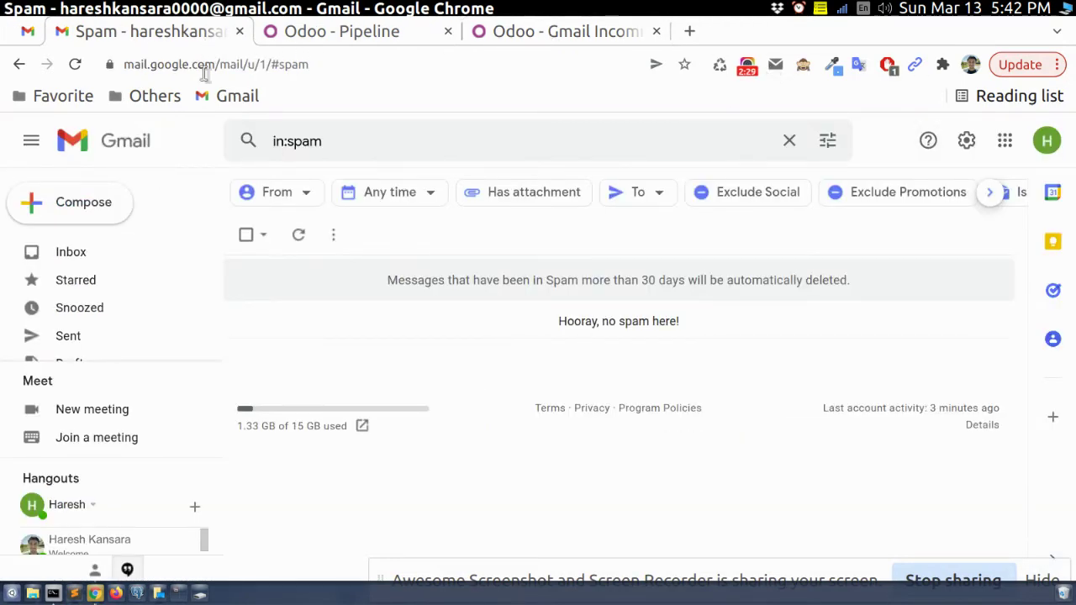
left_click(555, 41)
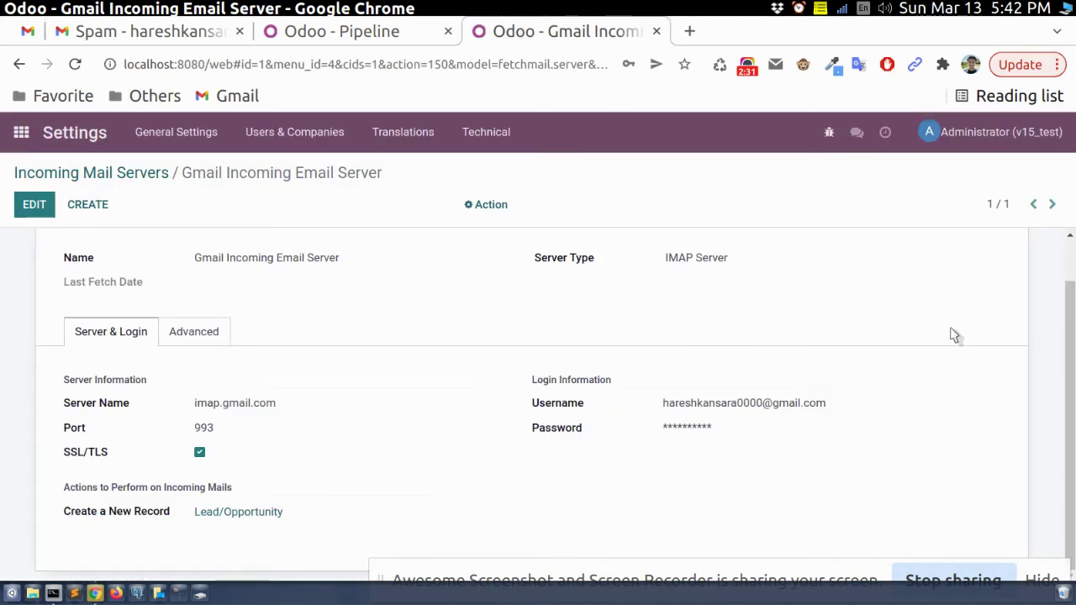
Compare the incoming mail server's username with the recipient of the Request for quotation draft in Gmail.
double_click(790, 405)
left_click(28, 38)
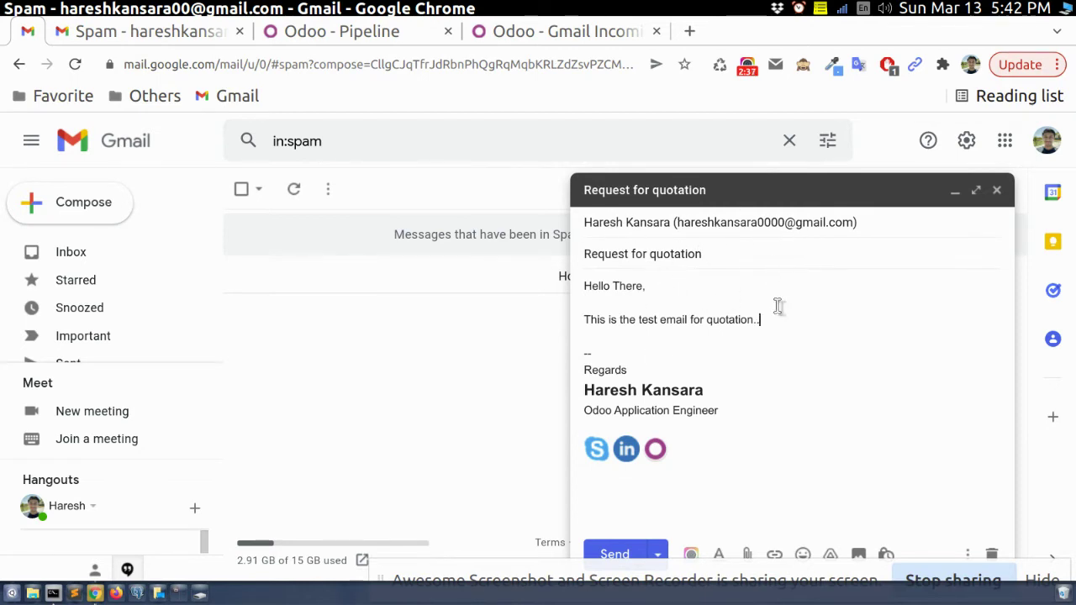
left_click(225, 33)
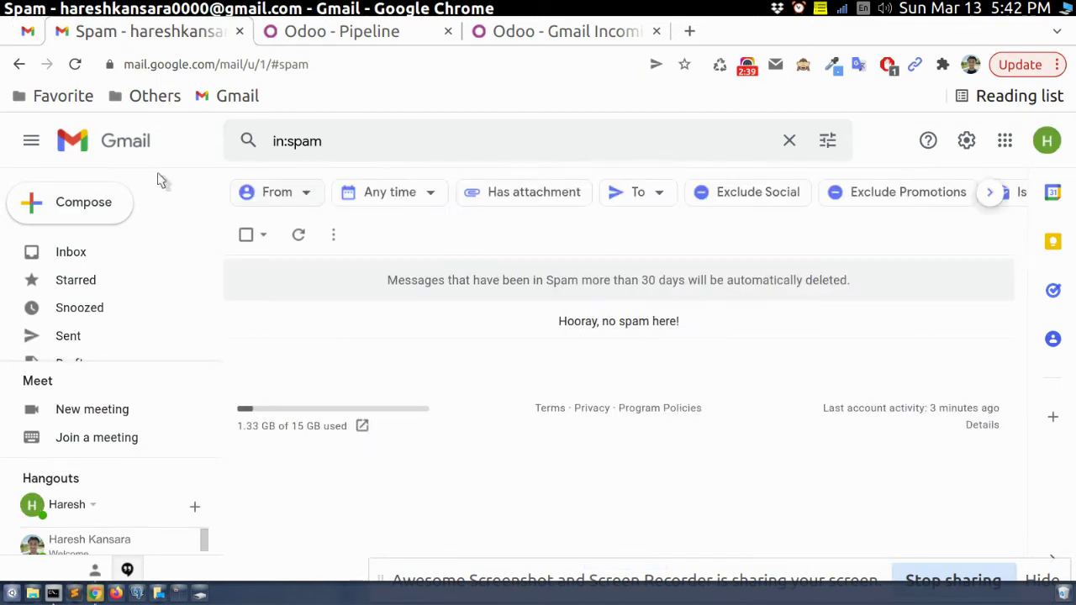
left_click(28, 31)
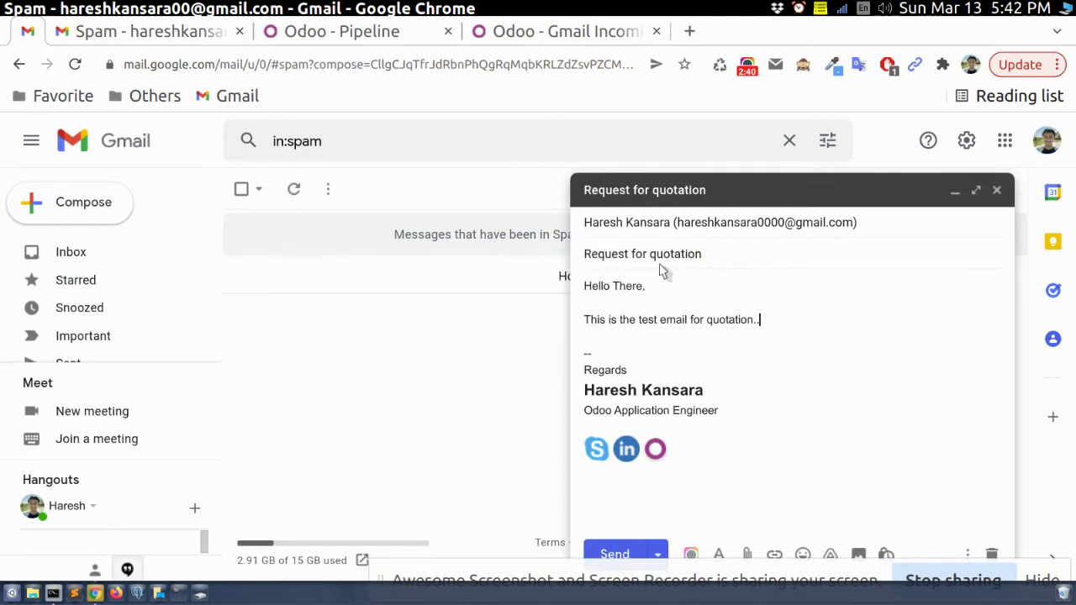
left_click(850, 223)
left_click(557, 31)
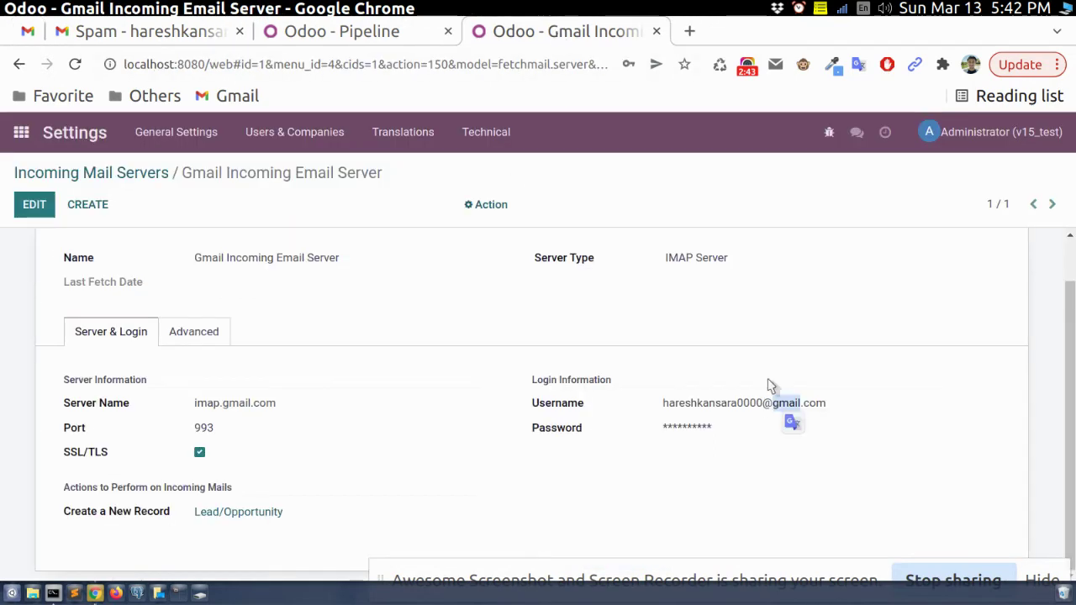
Remove the My Pipeline filter from the CRM pipeline in Odoo.
left_click(296, 34)
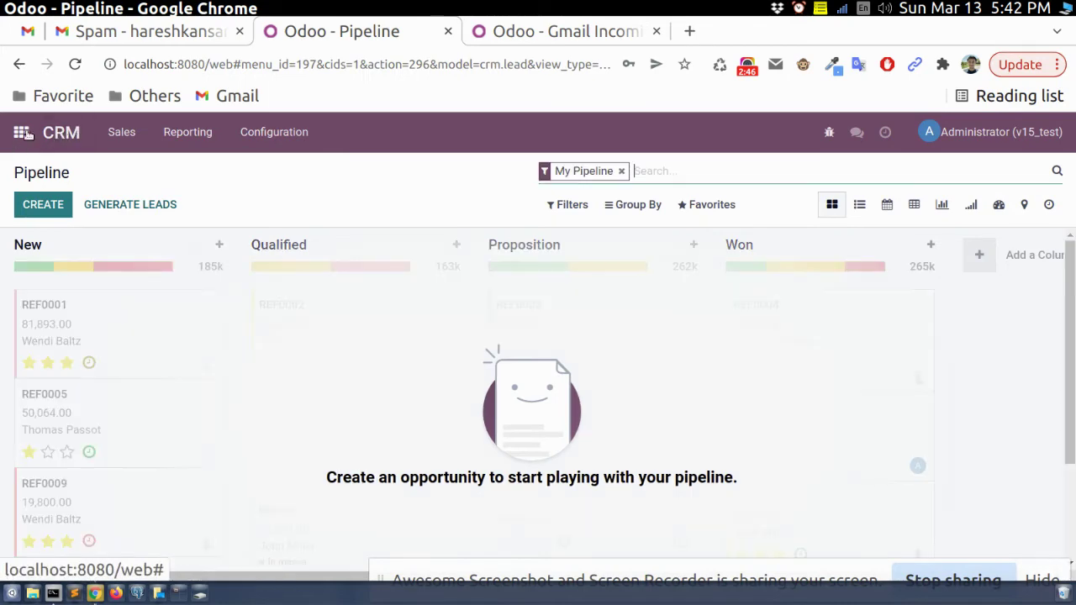
left_click(621, 171)
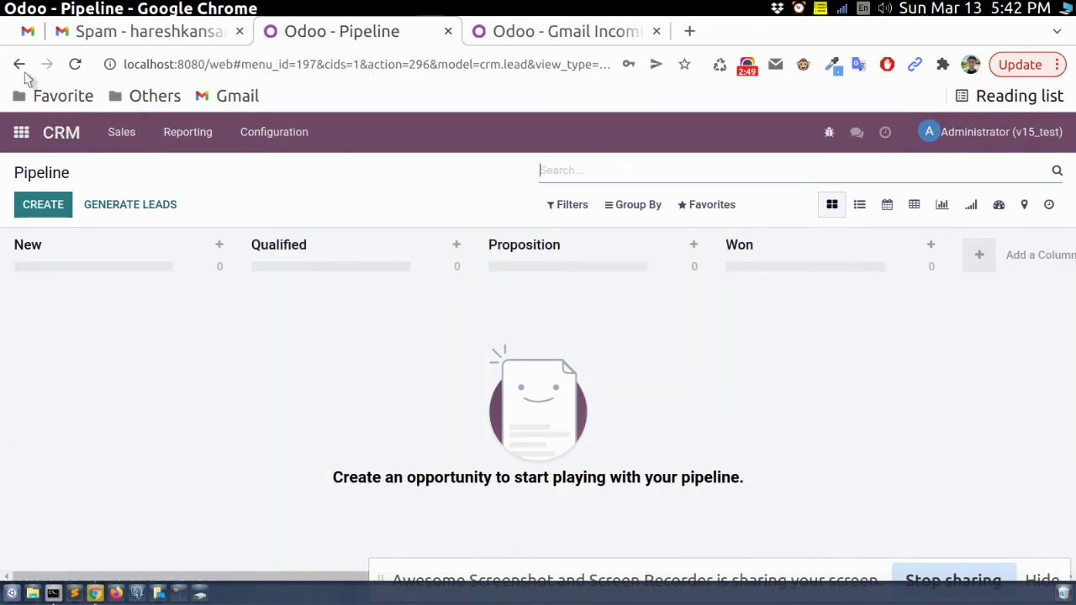
Send the Request for quotation draft from Gmail and check the receiving Gmail account for the message.
left_click(28, 31)
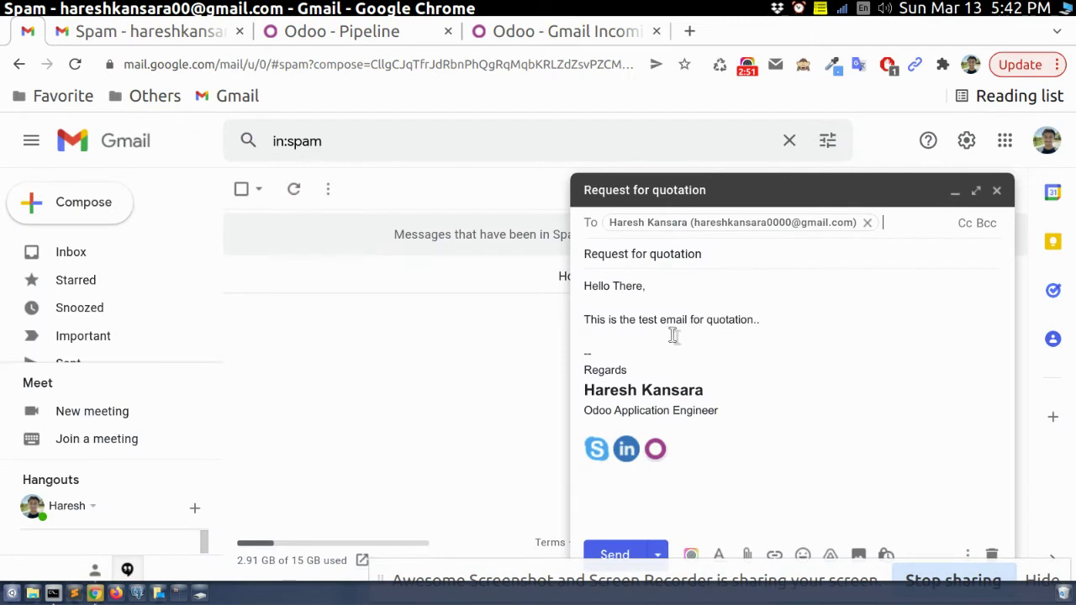
left_click(705, 259)
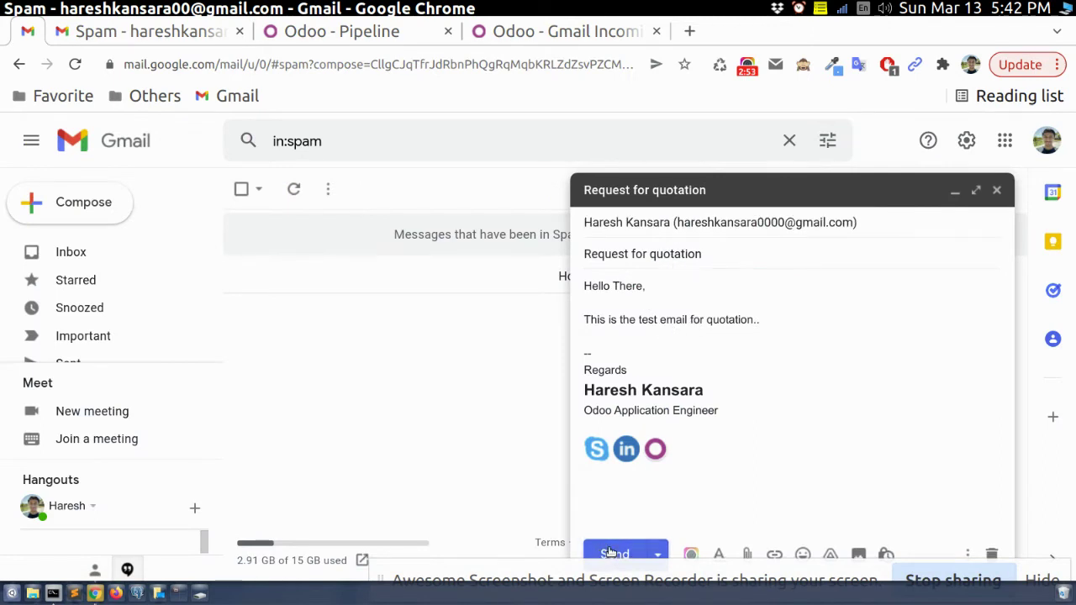
left_click(612, 553)
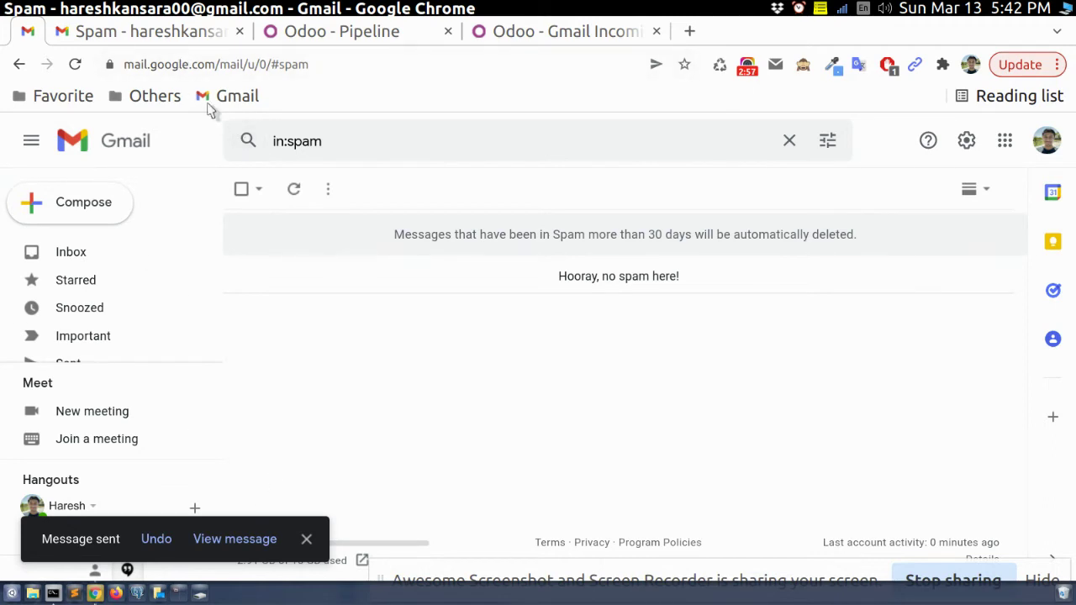
left_click(204, 37)
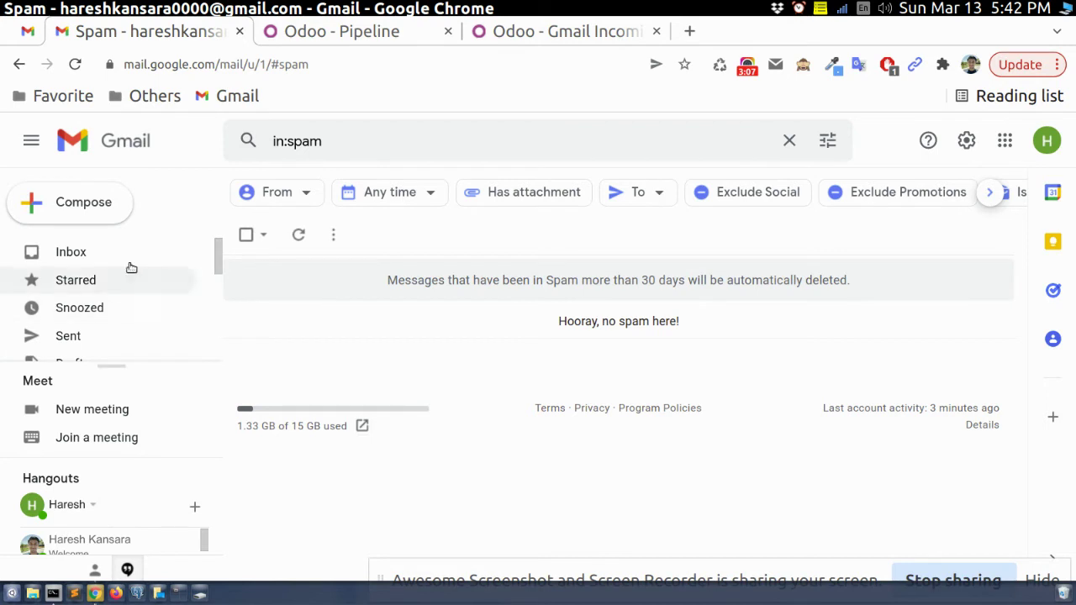
mouse_move(217, 261)
left_mouse_down()
mouse_move(217, 364)
mouse_move(223, 259)
left_mouse_up()
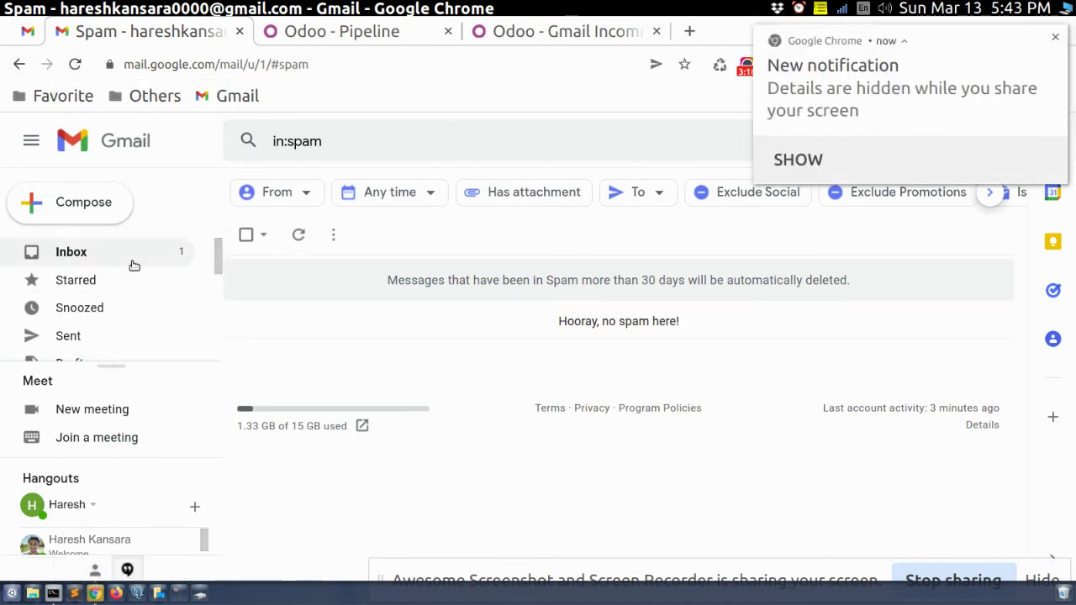
Test and confirm the Gmail Incoming Email Server in Odoo and fetch its emails.
left_click(507, 44)
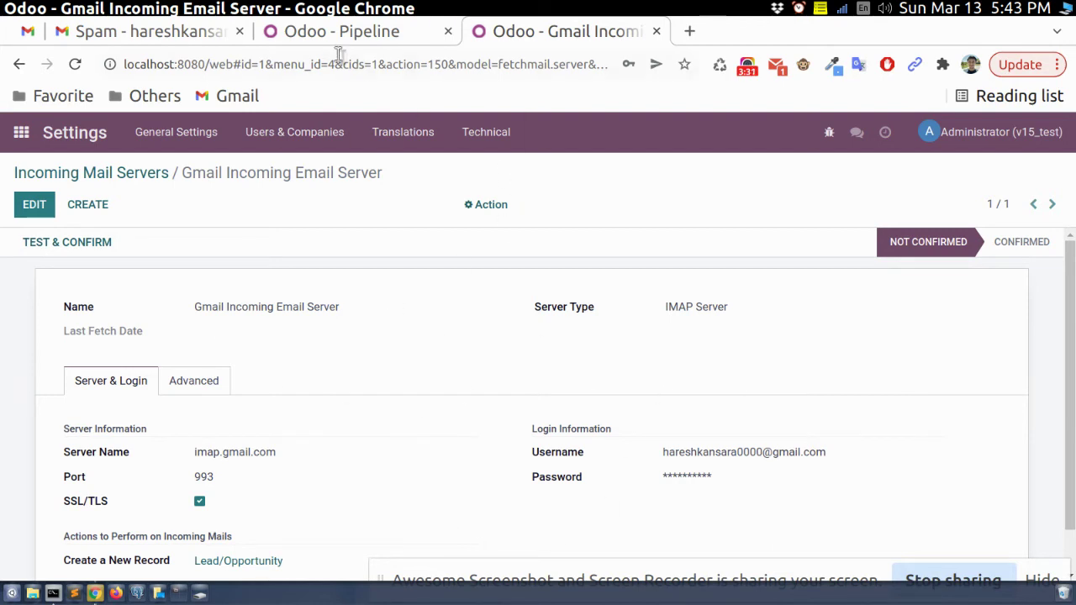
scroll(1074, 307, "down", 1)
scroll(1043, 277, "up", 1)
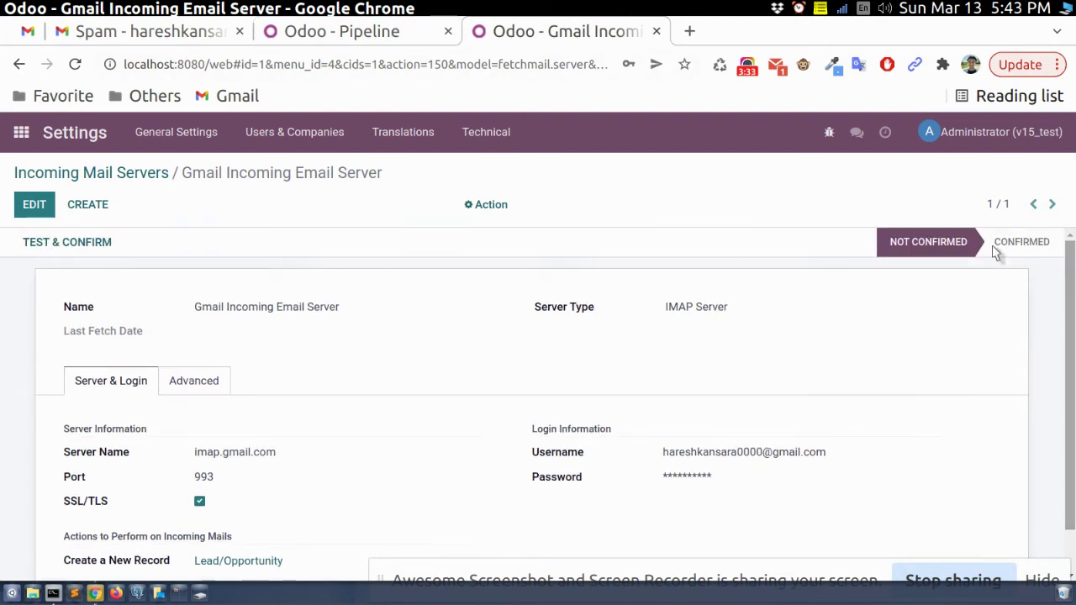
left_click(42, 241)
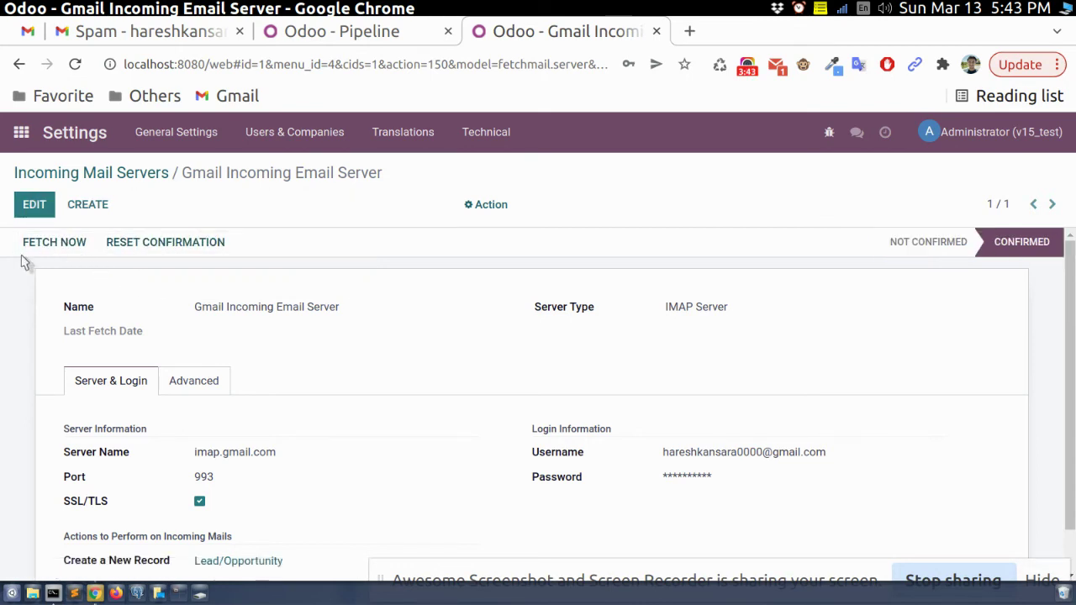
left_click(50, 245)
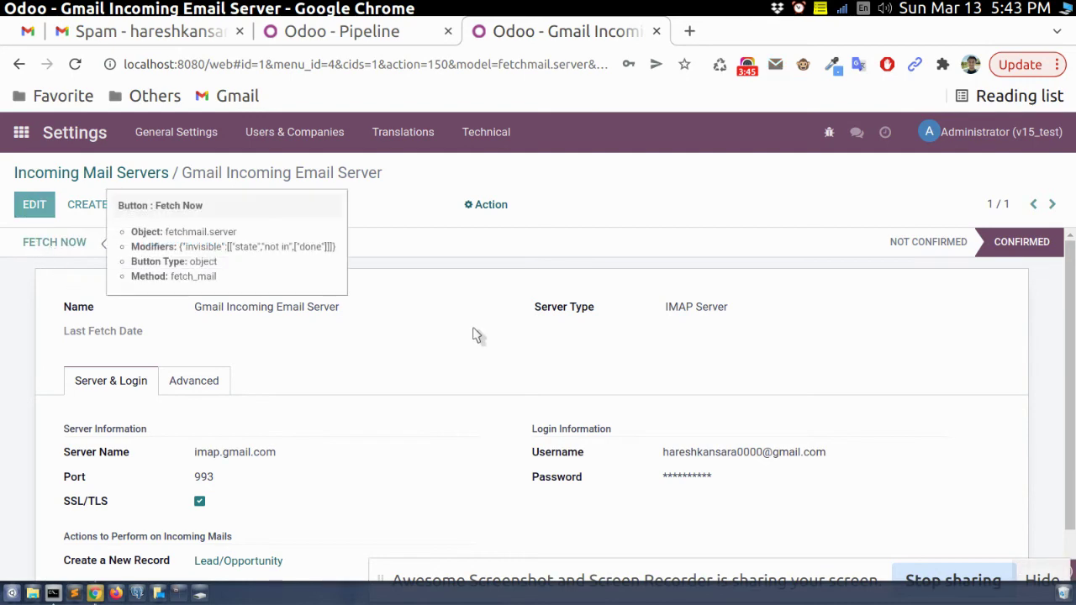
scroll(1068, 317, "down", 1)
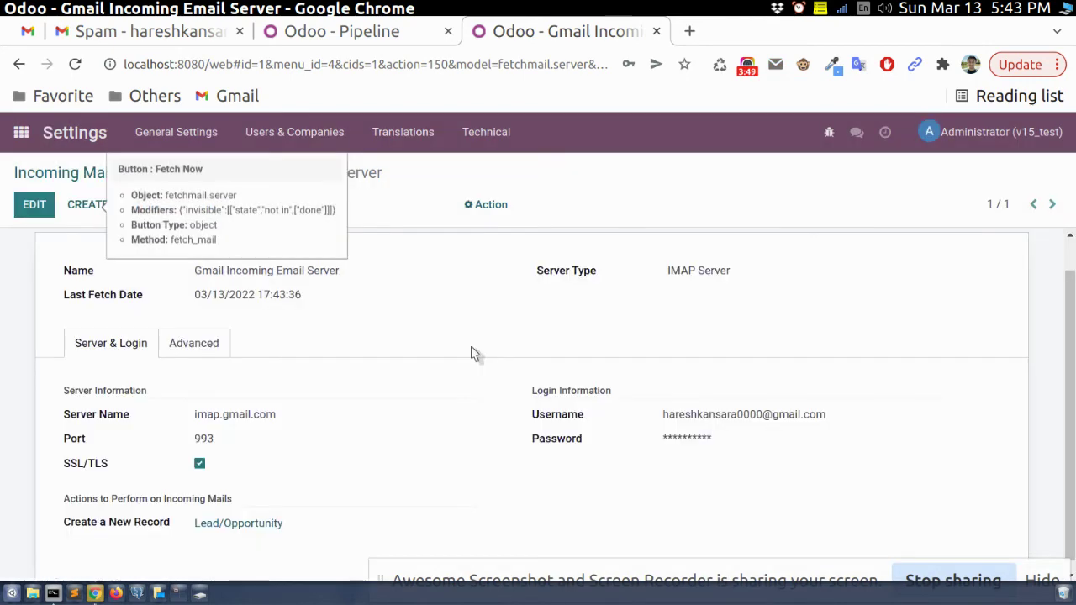
Examine the Request for quotation opportunity's title, contact fields and logged email in edit mode, and discard the edit.
left_click(367, 40)
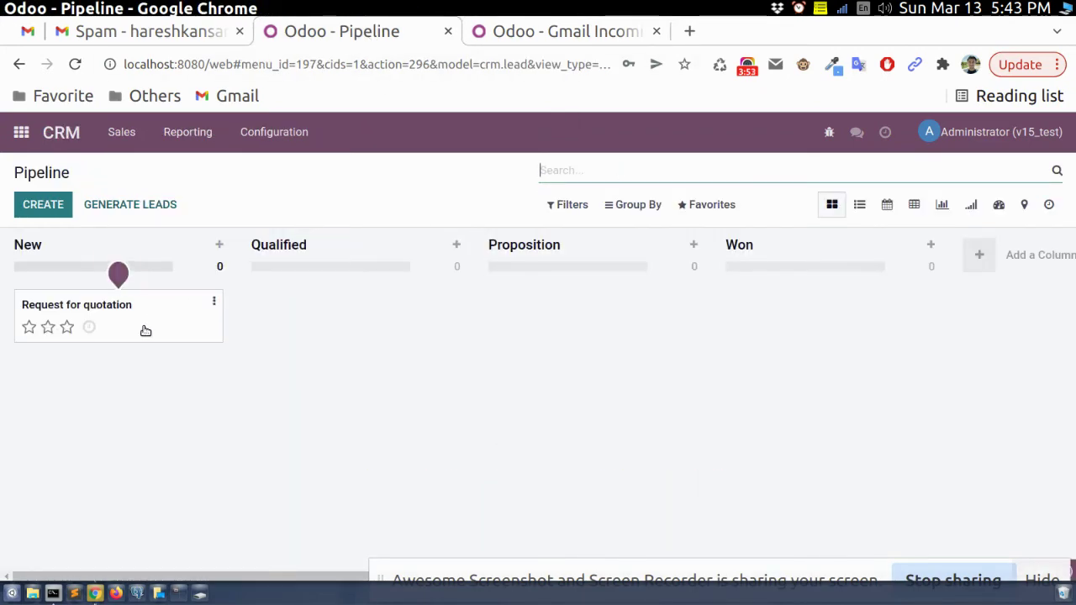
left_click(145, 331)
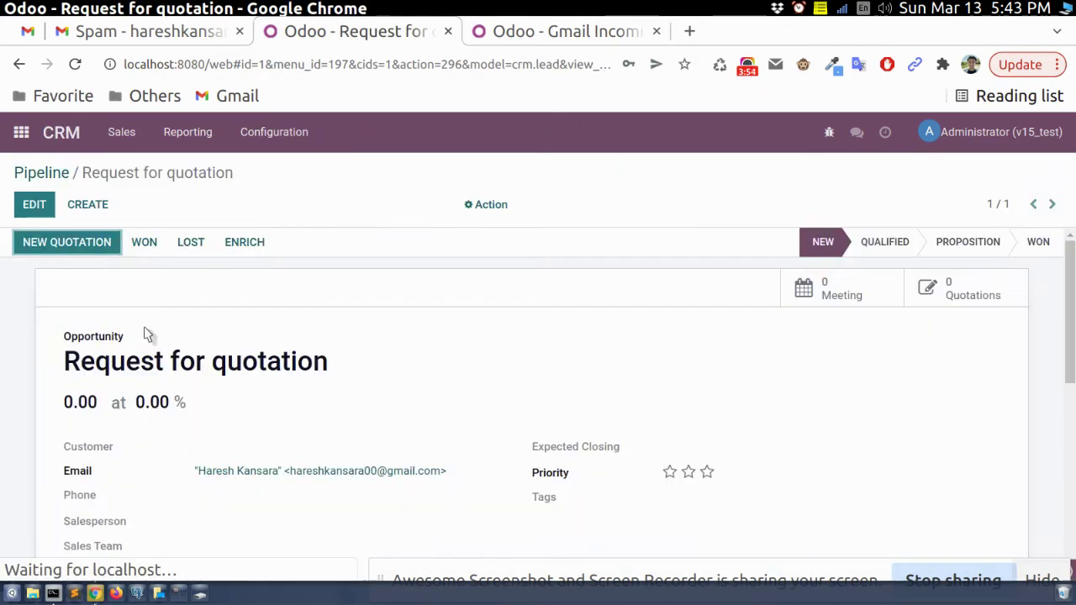
left_click(34, 207)
left_click_drag(380, 363, 2, 376)
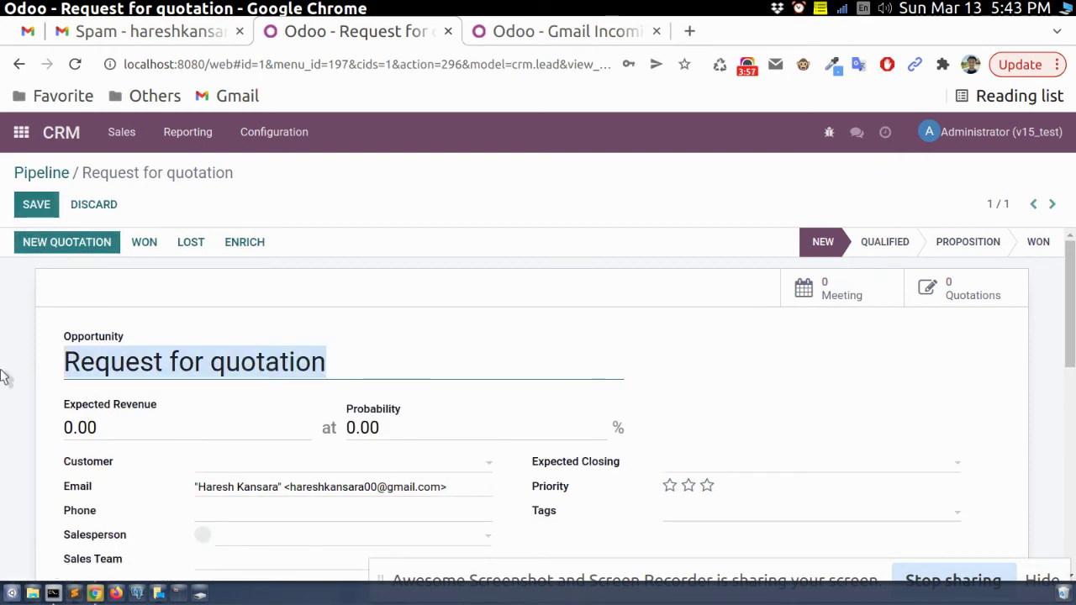
scroll(956, 396, "down", 3)
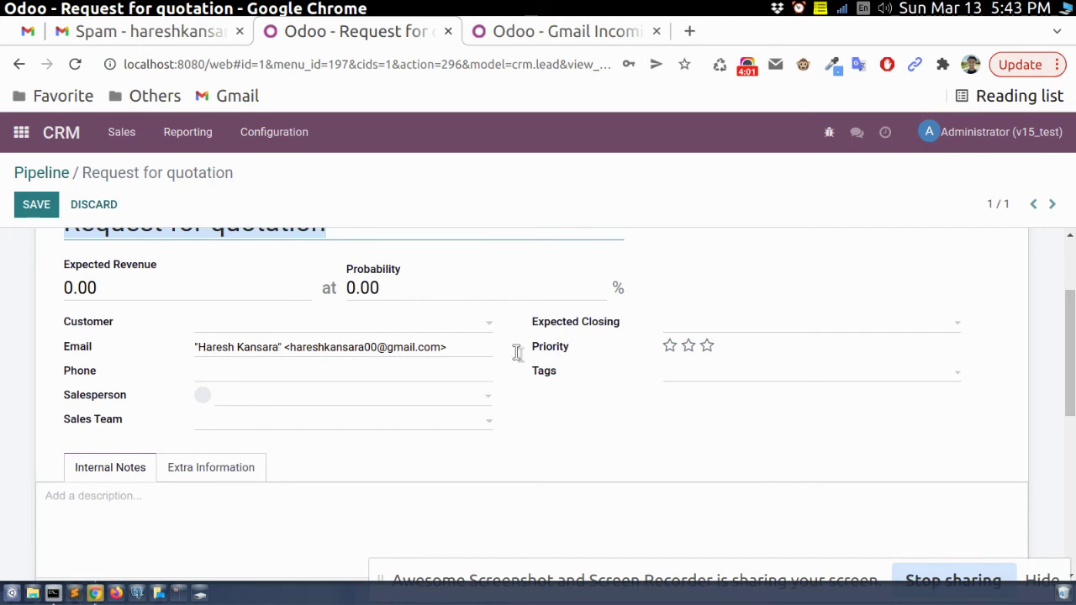
left_click_drag(1071, 354, 1072, 475)
scroll(664, 462, "down", 2)
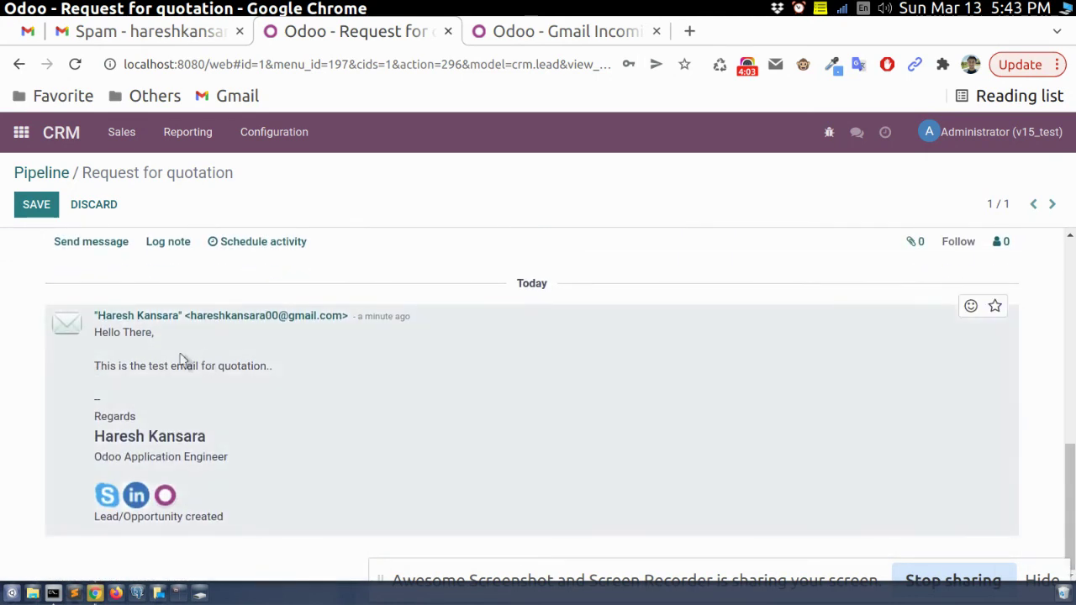
left_click_drag(122, 333, 260, 528)
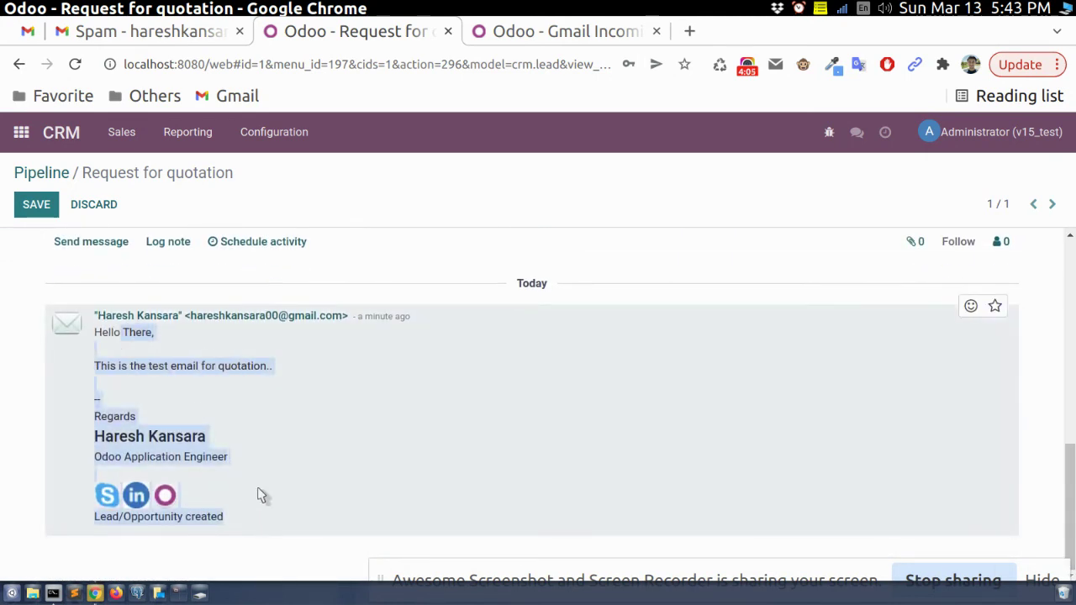
left_click(260, 495)
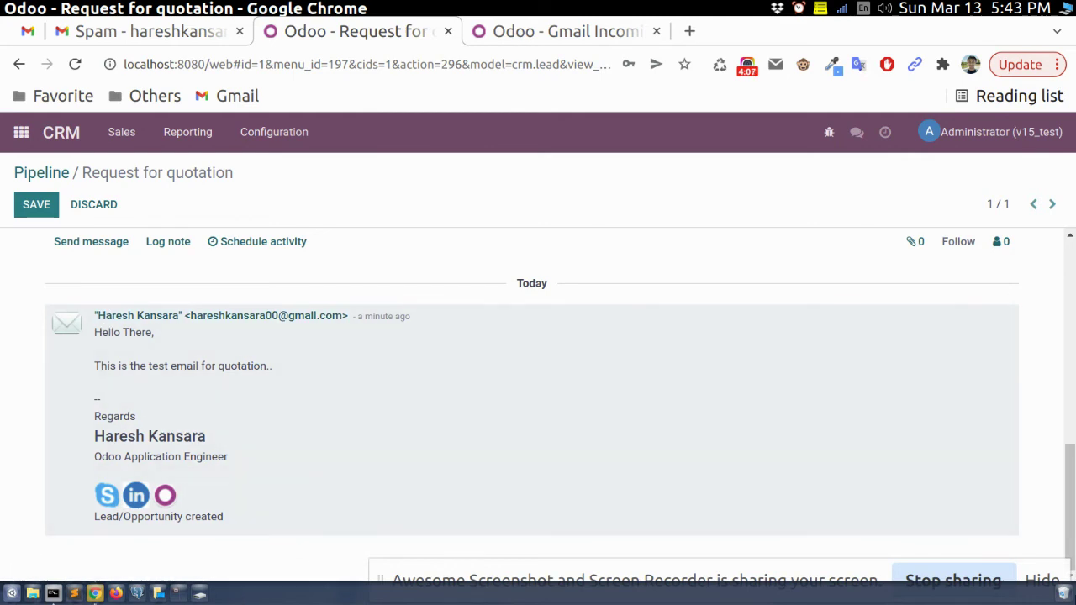
scroll(4, 401, "up", 10)
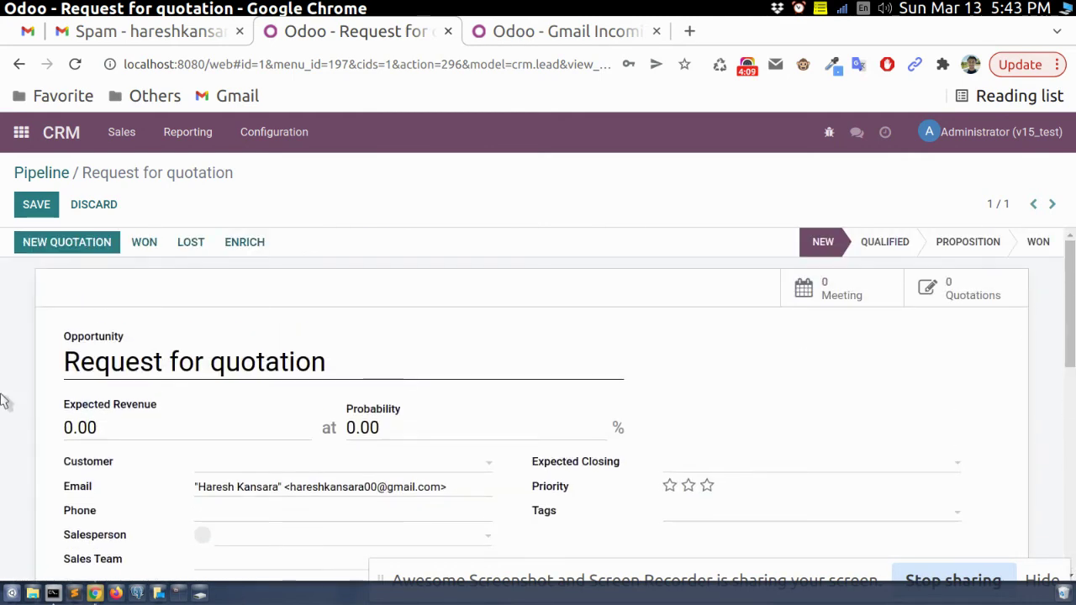
left_click(91, 204)
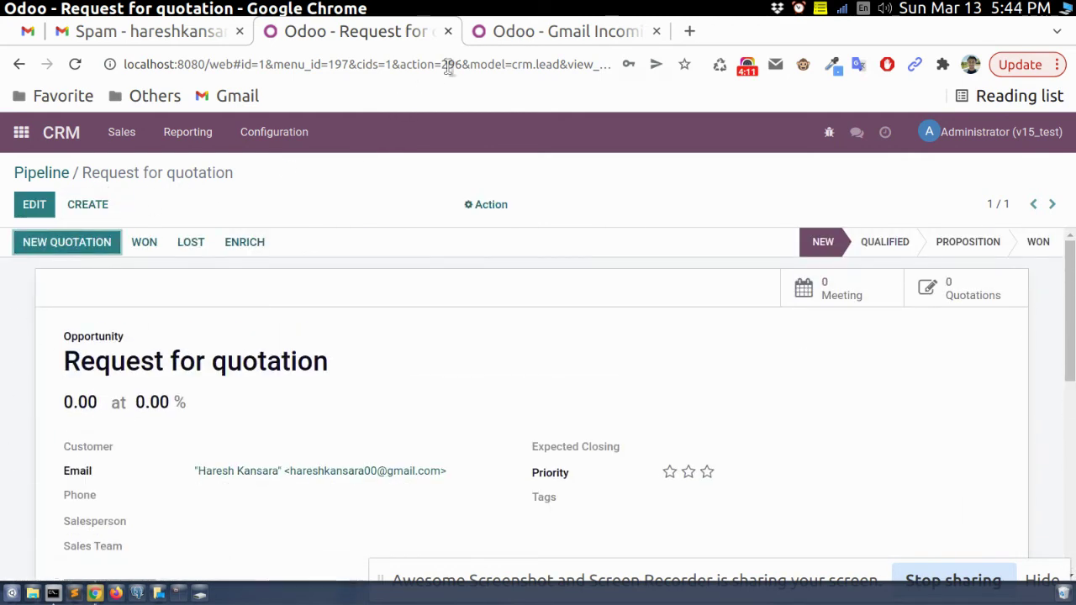
Review the Gmail Incoming Email Server's settings in edit mode and discard the edit.
left_click(484, 35)
left_click(40, 207)
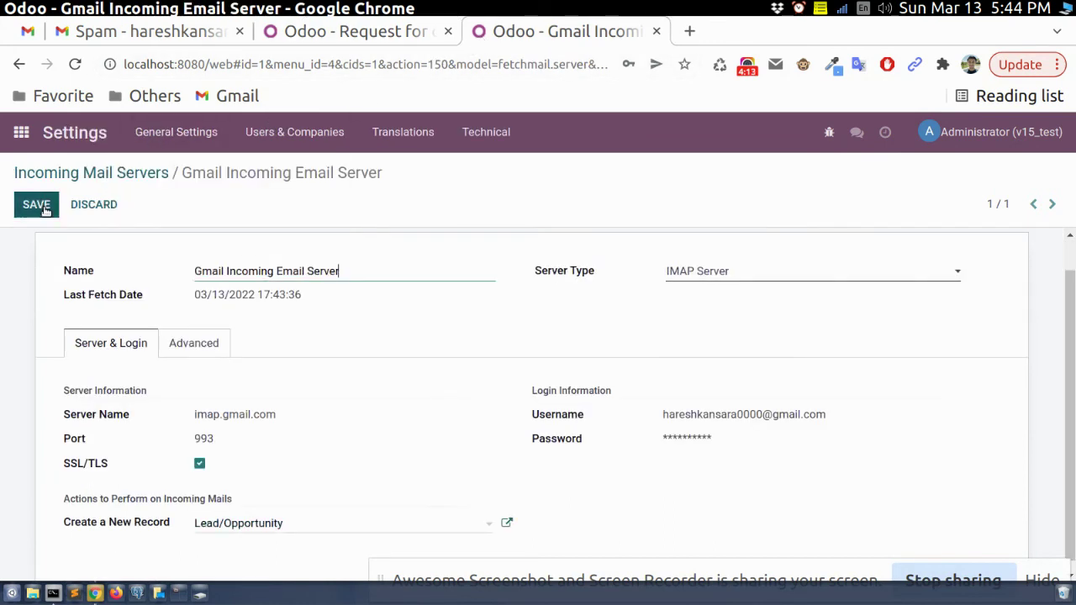
scroll(983, 420, "down", 1)
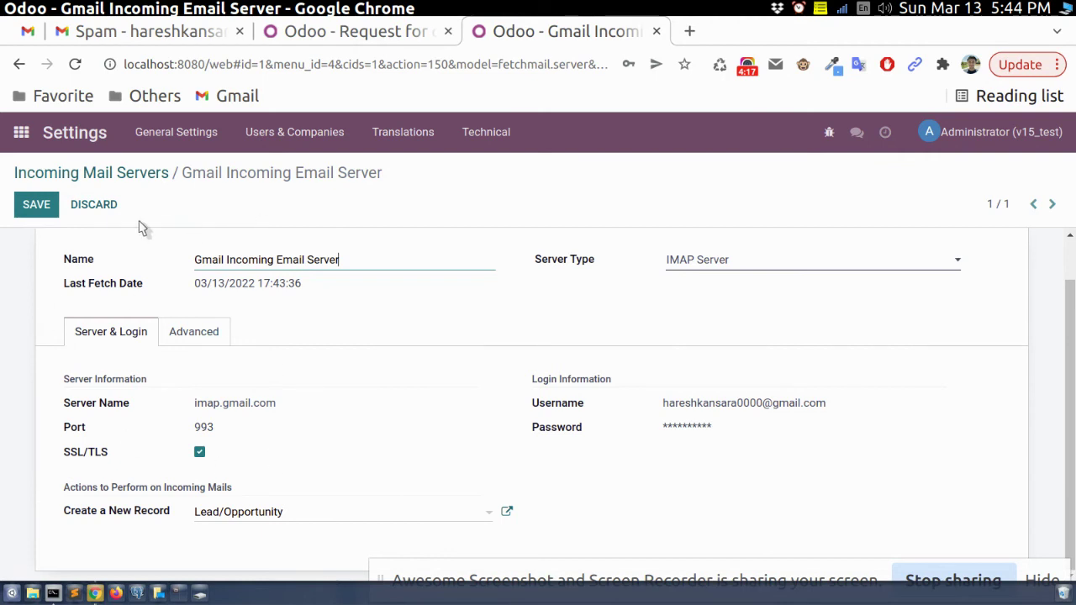
left_click(106, 207)
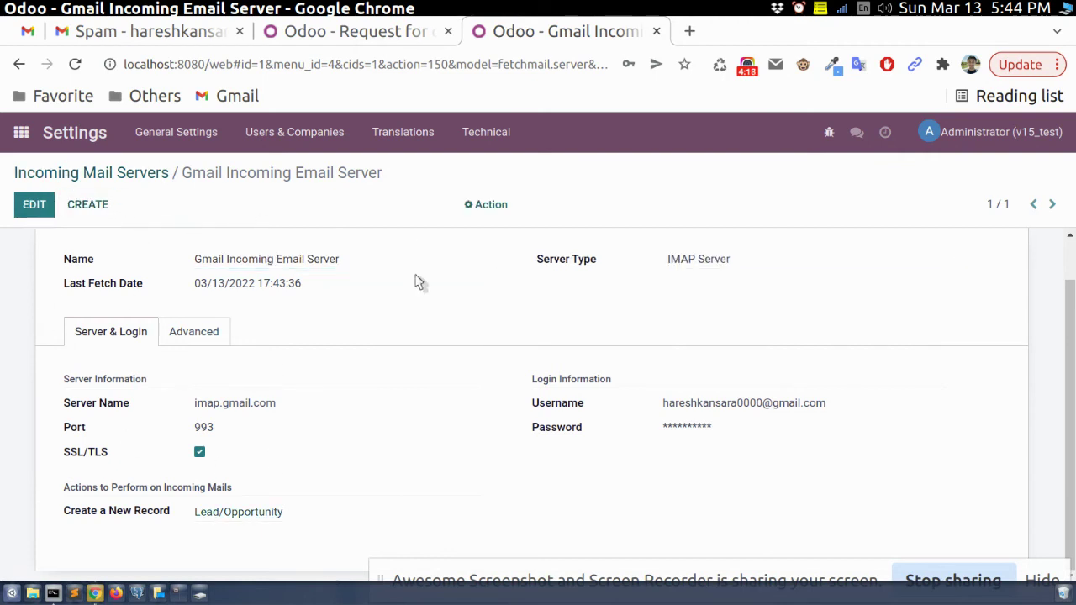
Review the email logged on the Request for quotation opportunity and return to the incoming mail server record.
left_click(364, 35)
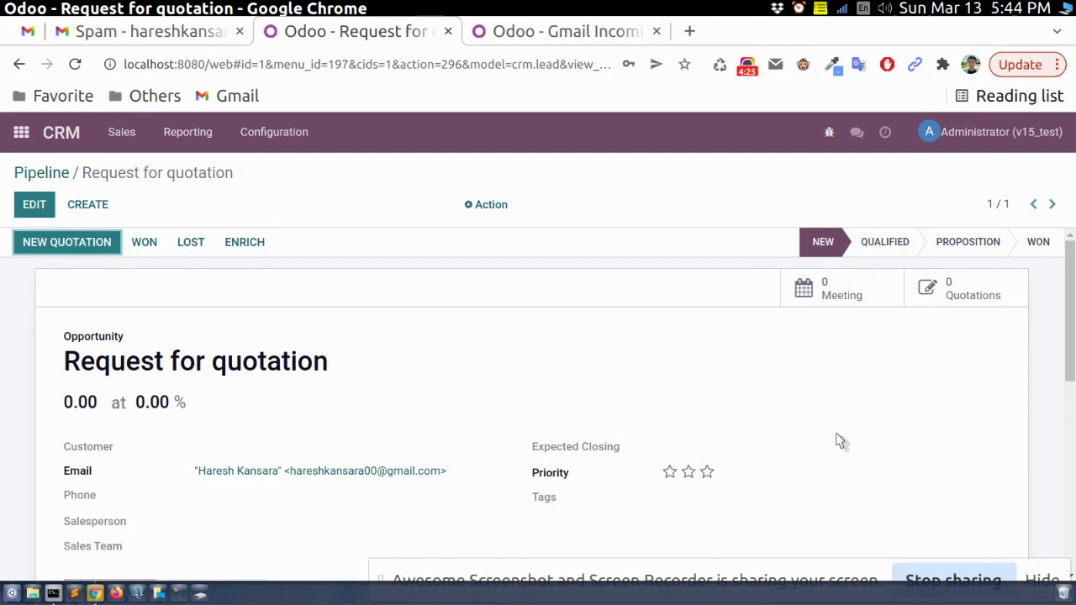
scroll(680, 407, "down", 8)
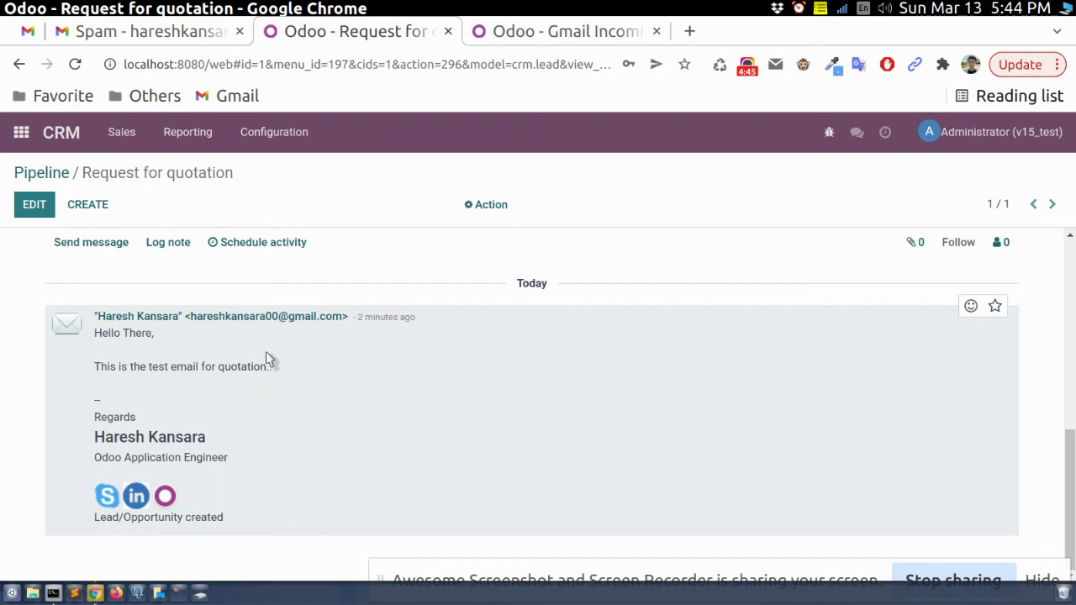
left_click(555, 27)
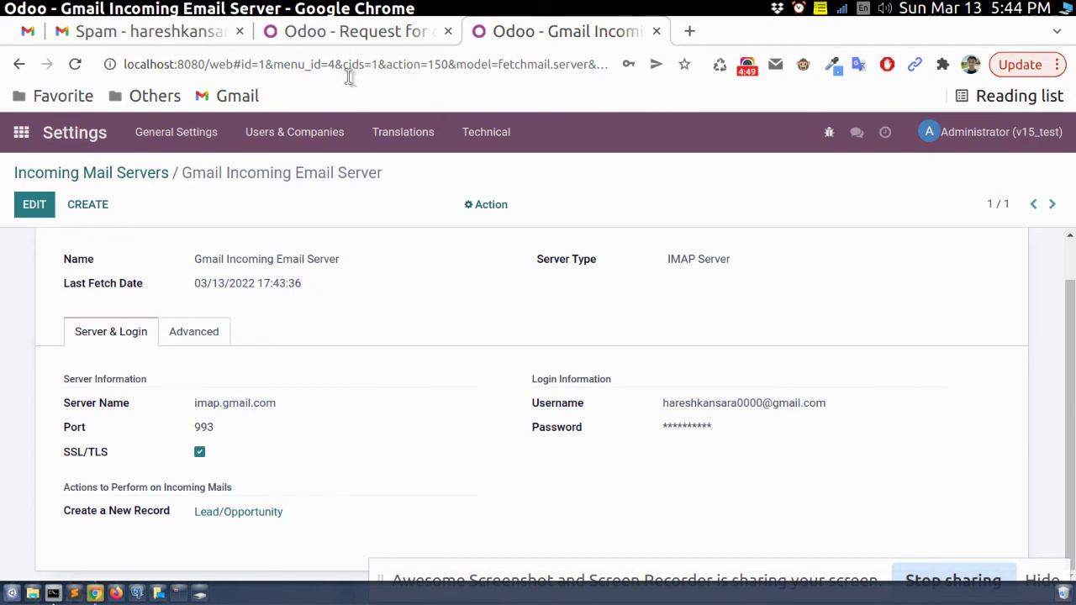
Put the Request for quotation opportunity in edit mode and review its customer, salesperson and sales team fields.
left_click(360, 37)
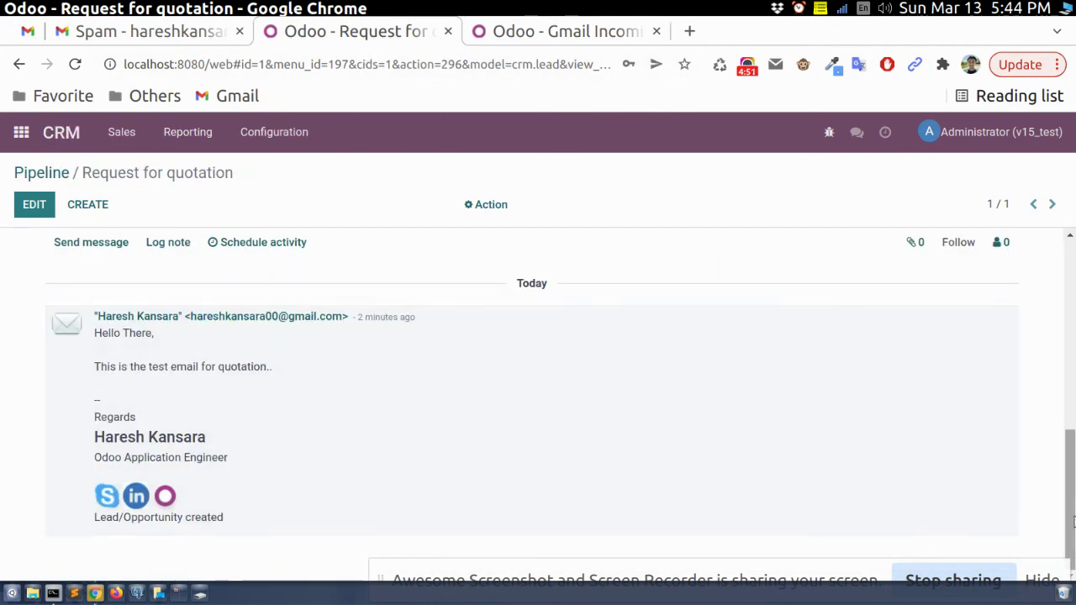
scroll(193, 350, "up", 5)
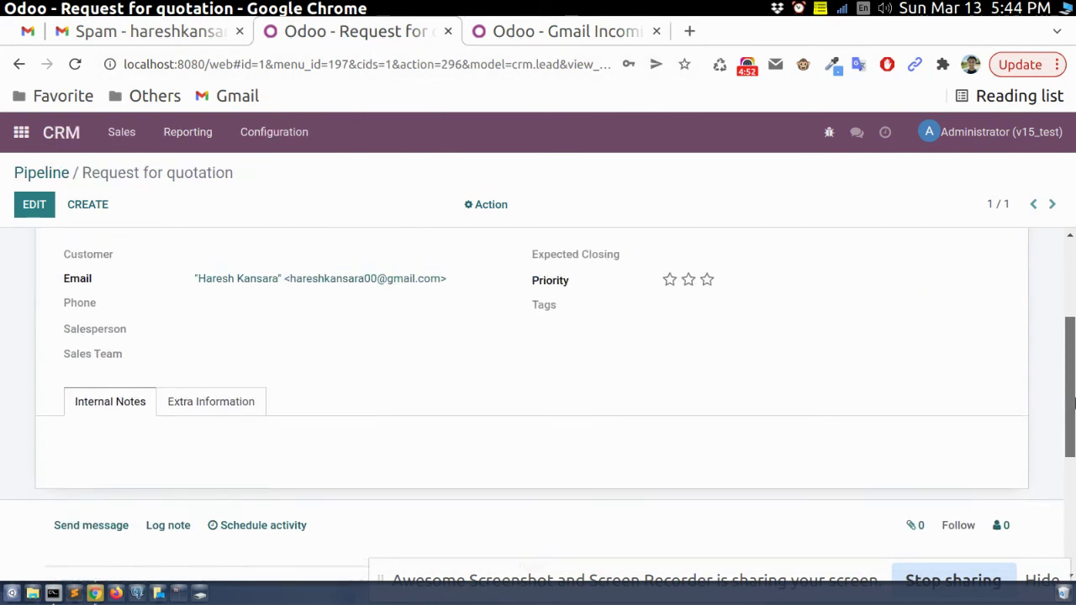
left_click(32, 208)
scroll(1066, 345, "down", 1)
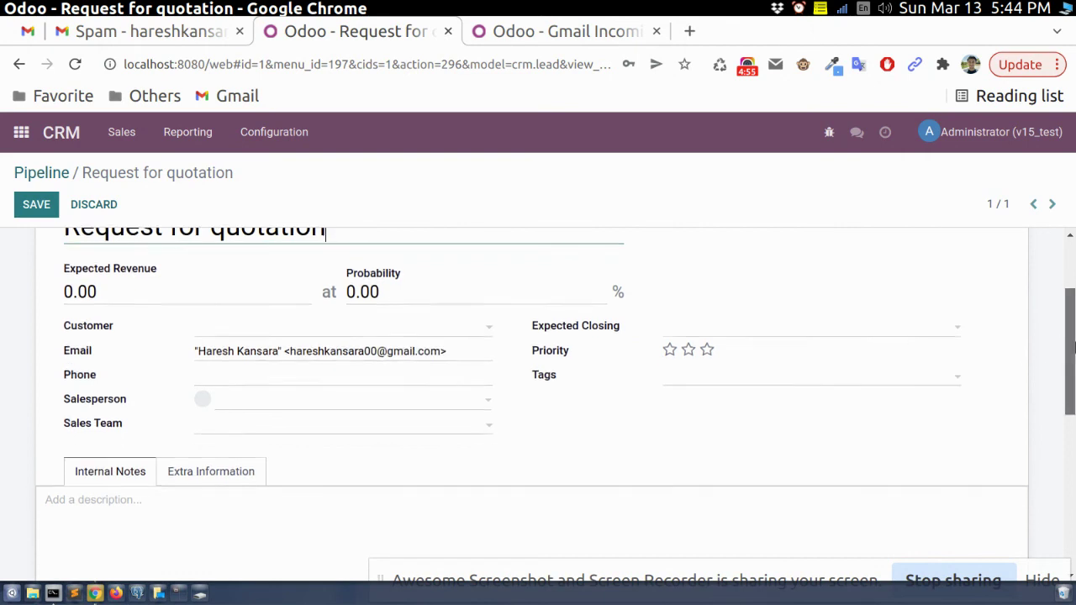